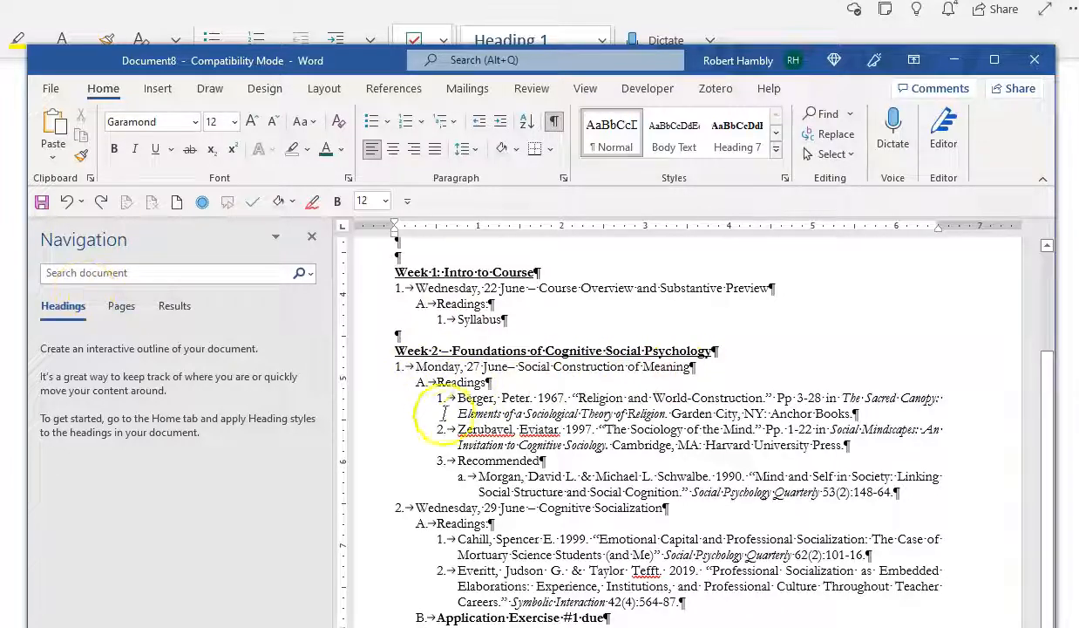
- Bold the author surnames of the first two readings under Monday, 27 June in Week 2
{"action": "left_click", "coordinate": [486, 402]}
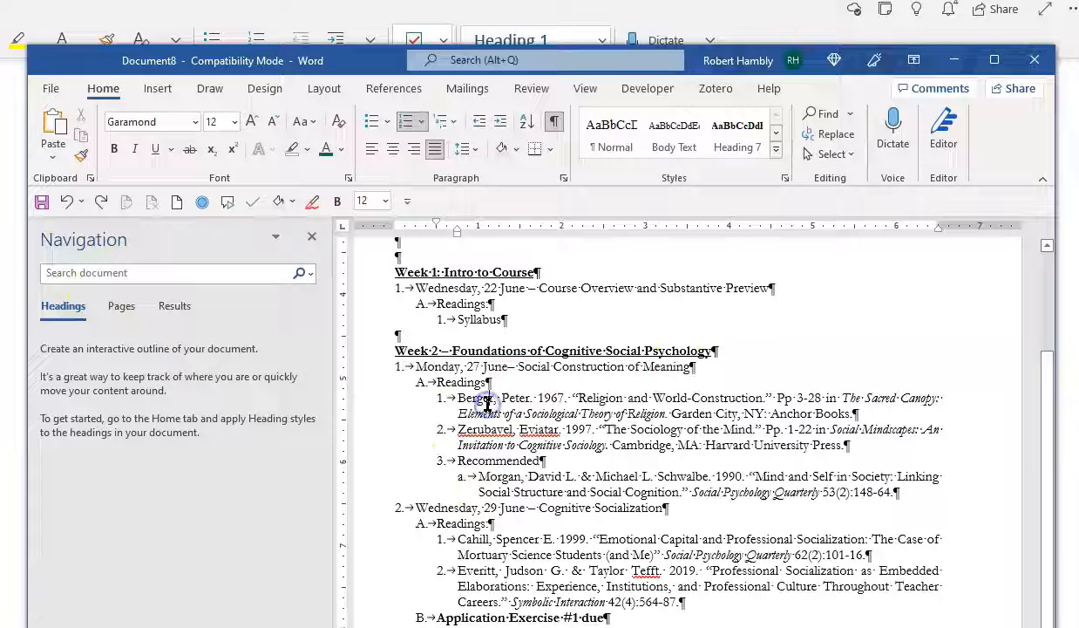
{"action": "double_click", "coordinate": [486, 403]}
{"action": "double_click", "coordinate": [484, 430]}
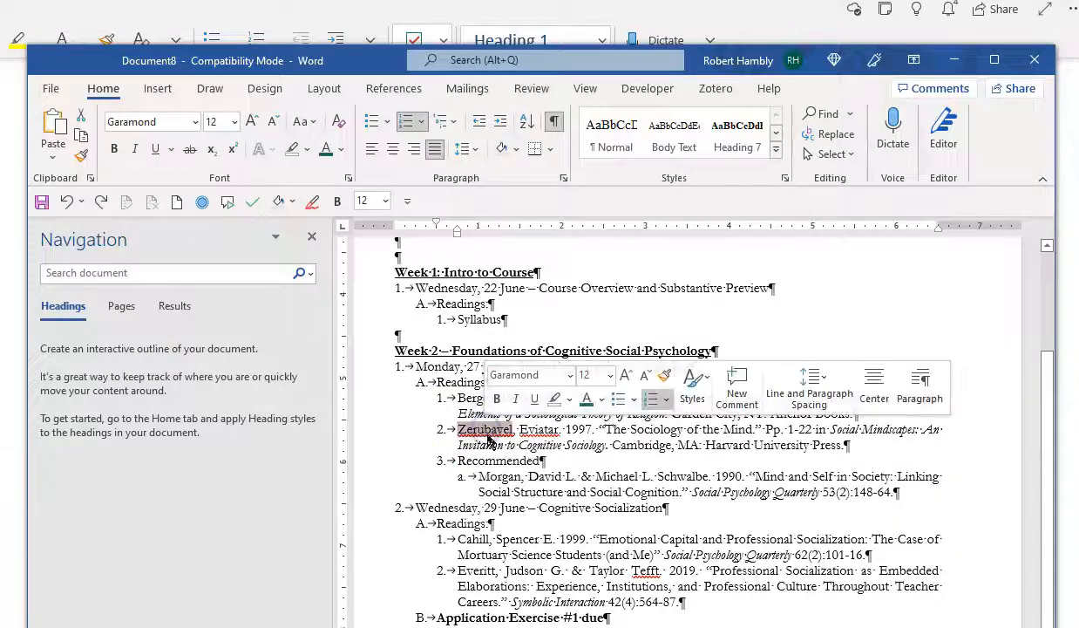
{"action": "left_click", "coordinate": [497, 399]}
{"action": "double_click", "coordinate": [475, 398]}
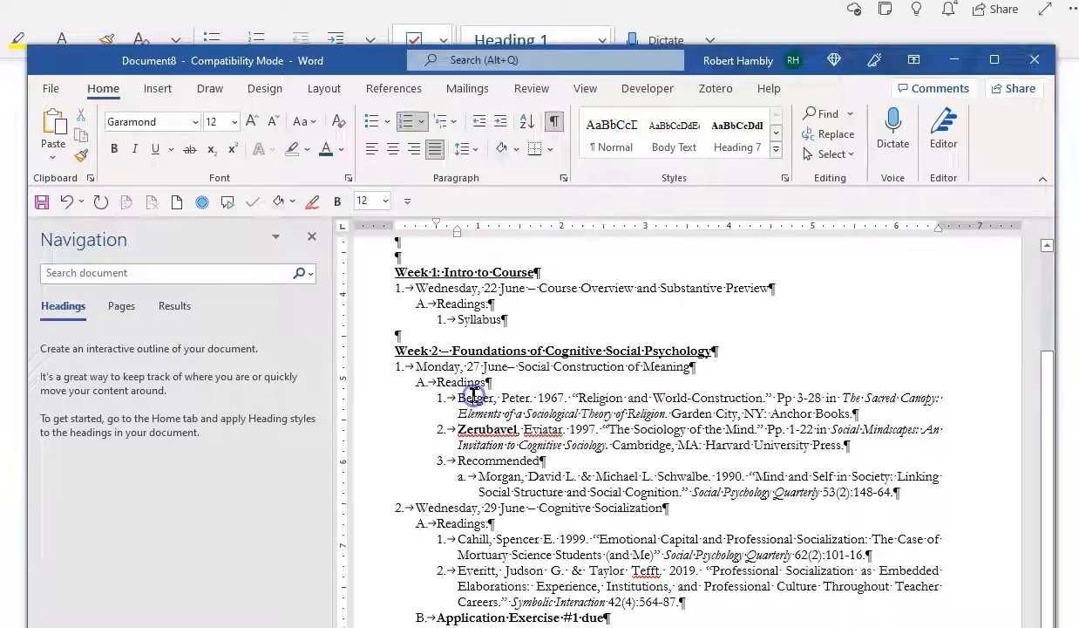
{"action": "left_click", "coordinate": [486, 365]}
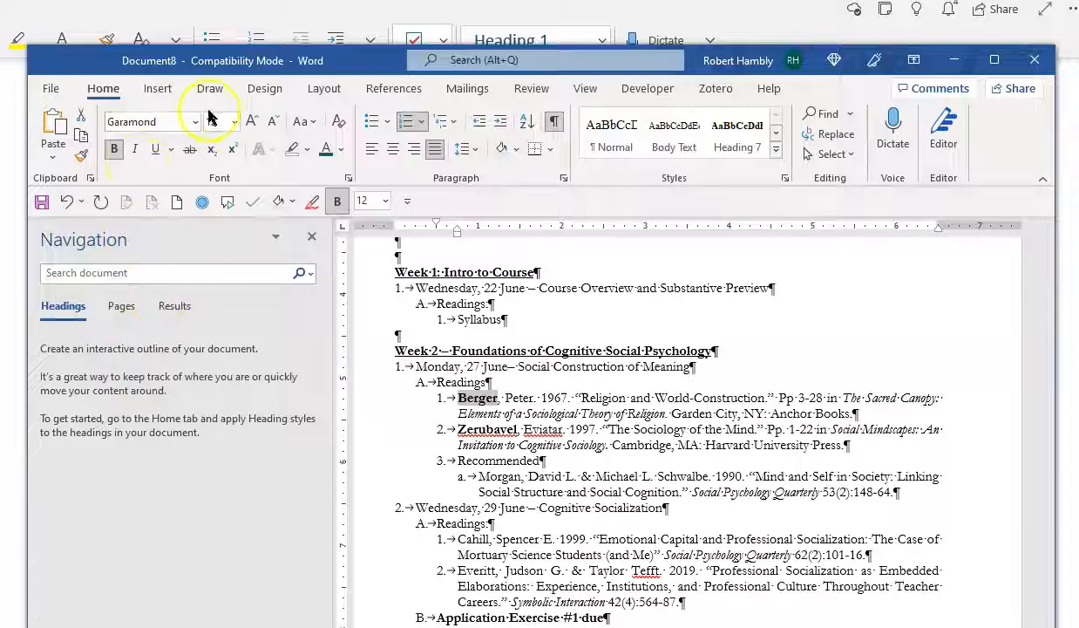
- Display the syllabus in Outline view and set the Week 2 heading to Level 1
{"action": "left_click", "coordinate": [586, 89]}
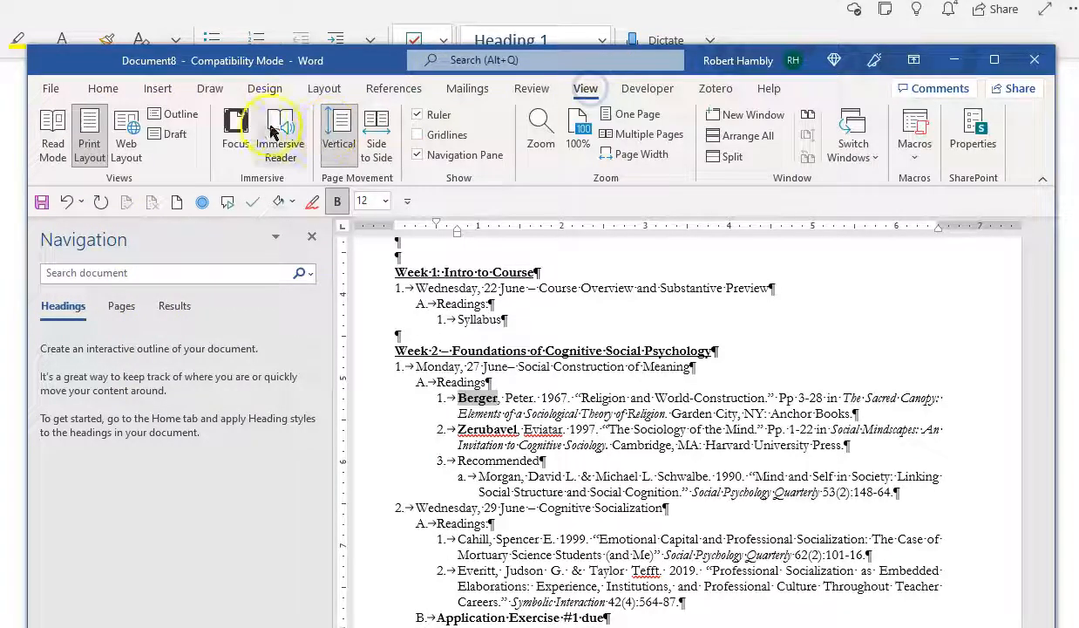
{"action": "left_click", "coordinate": [175, 114]}
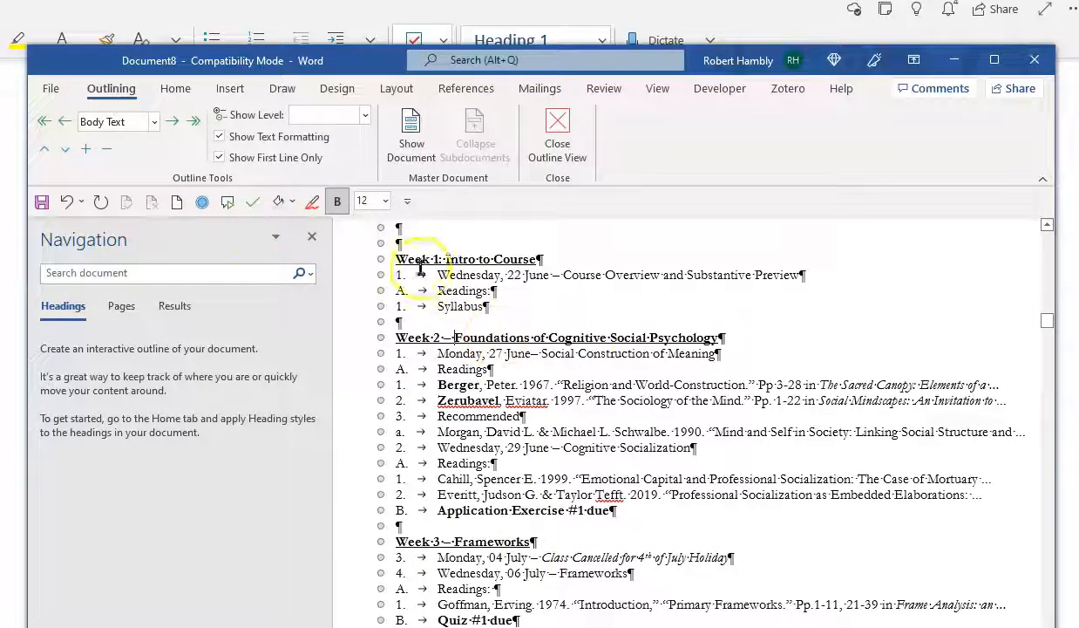
{"action": "left_click", "coordinate": [150, 124]}
{"action": "left_click", "coordinate": [144, 140]}
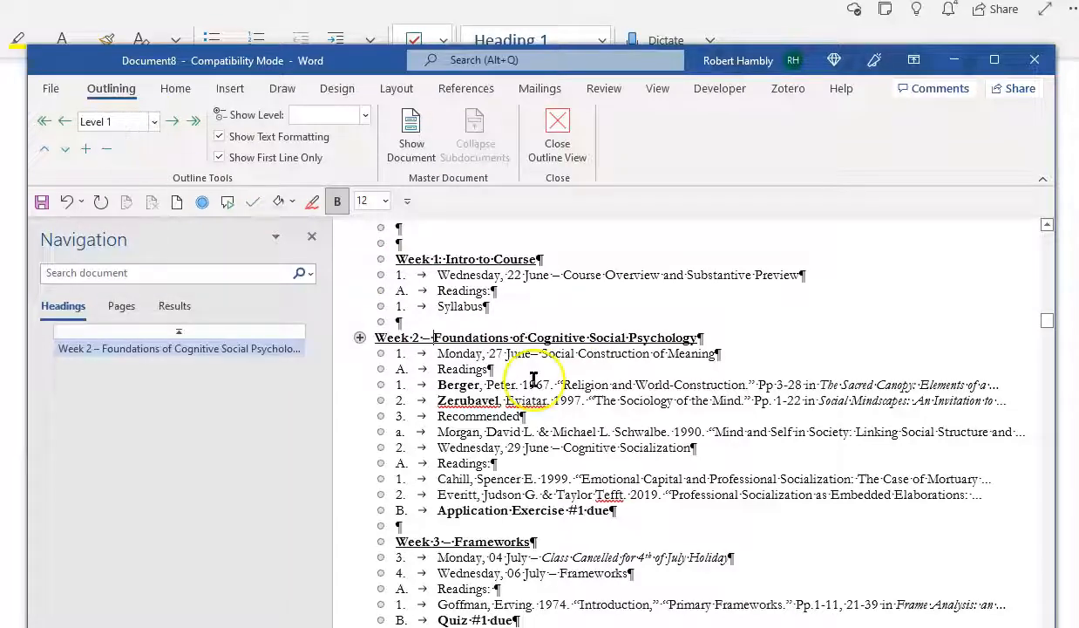
- Set the "Monday, 27 June – Social Construction of Meaning" line in Week 2 to outline Level 2
{"action": "left_click", "coordinate": [484, 352]}
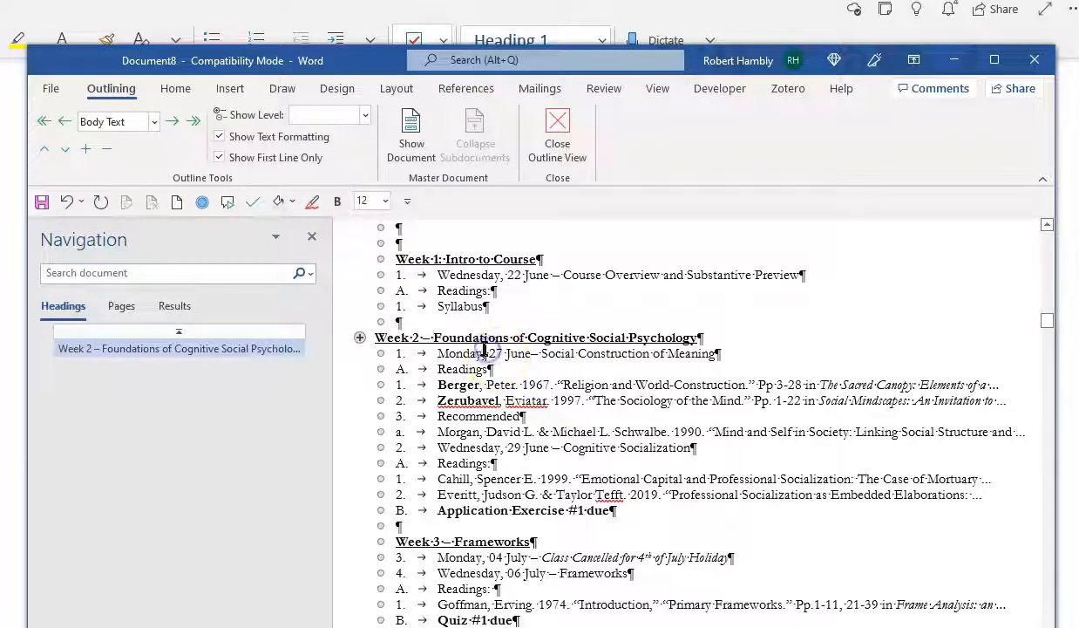
{"action": "left_click", "coordinate": [153, 121]}
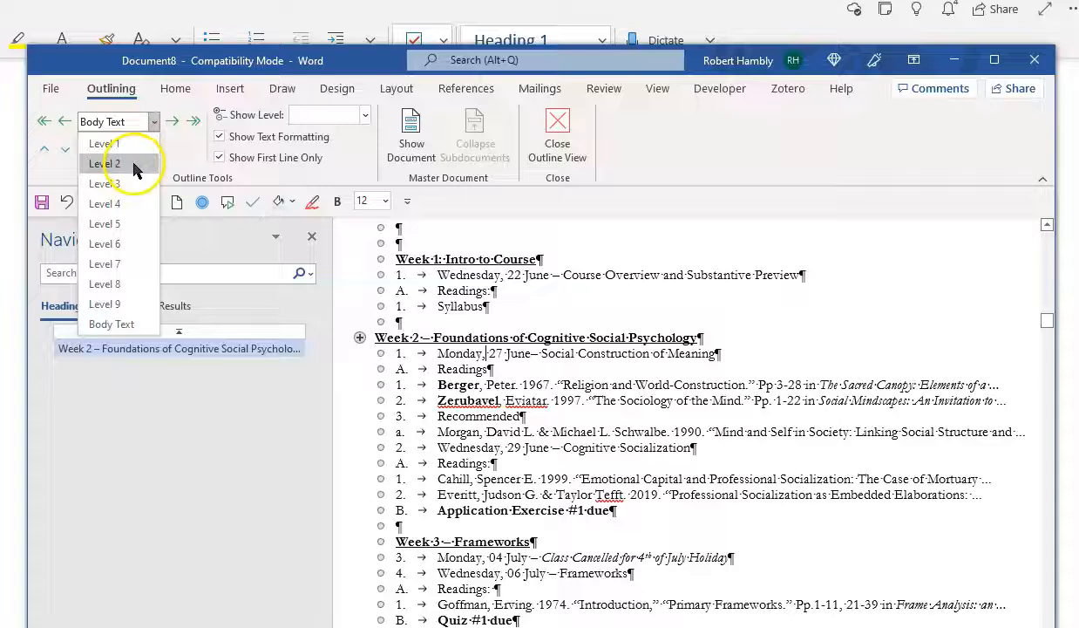
{"action": "left_click", "coordinate": [135, 164]}
{"action": "left_click", "coordinate": [284, 366]}
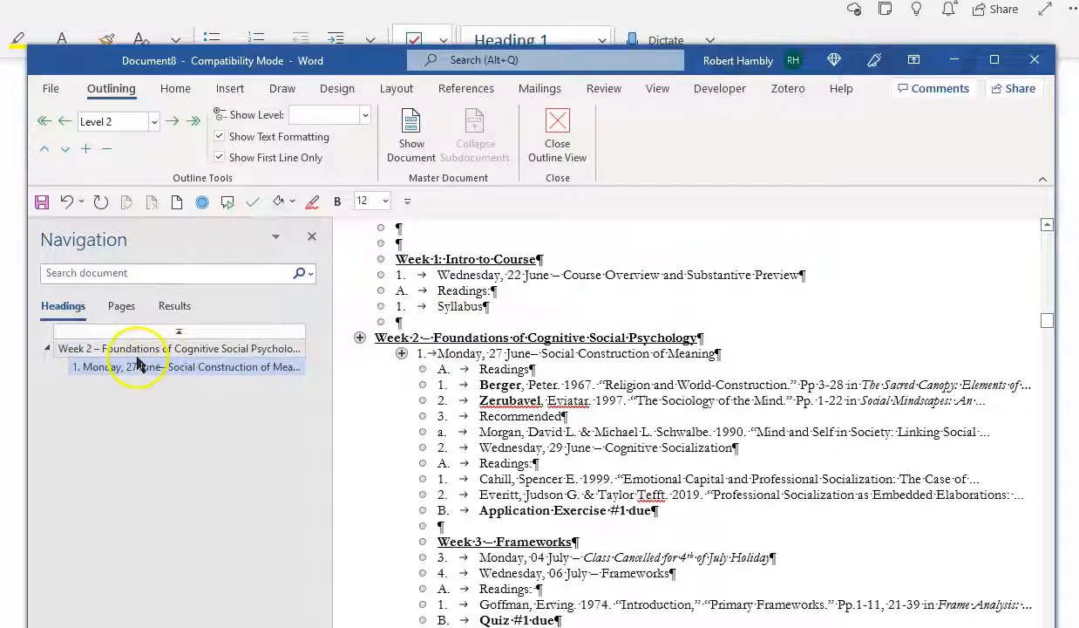
- Scan the rest of the syllabus outline, and switch to OneNote to read the teacher notes on the problem and solution
{"action": "scroll", "coordinate": [571, 386], "scroll_direction": "down", "scroll_amount": 15}
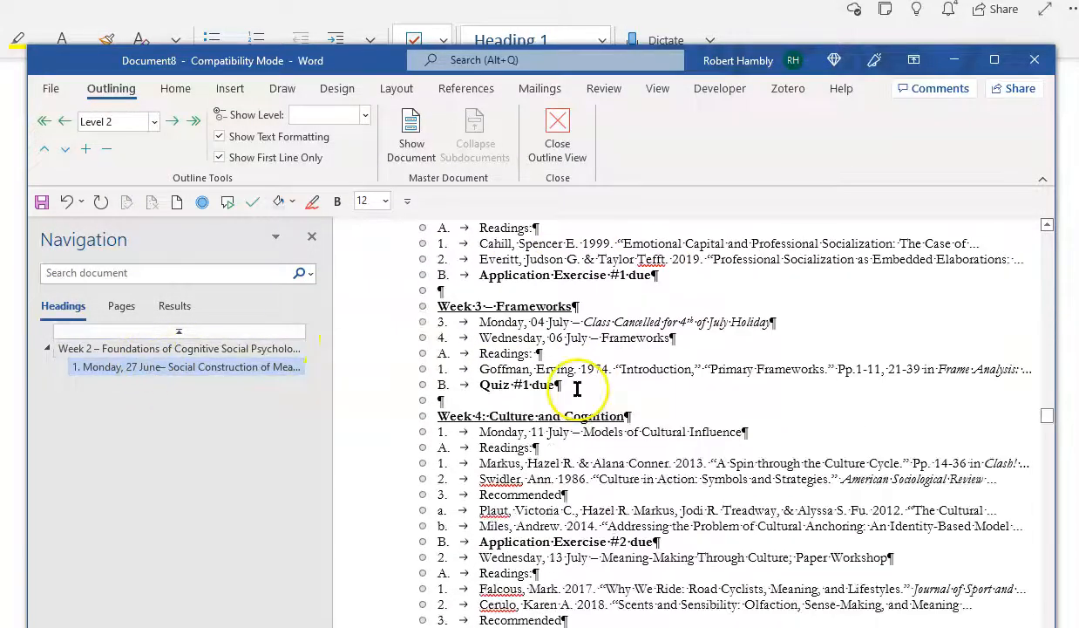
{"action": "scroll", "coordinate": [571, 386], "scroll_direction": "down", "scroll_amount": 20}
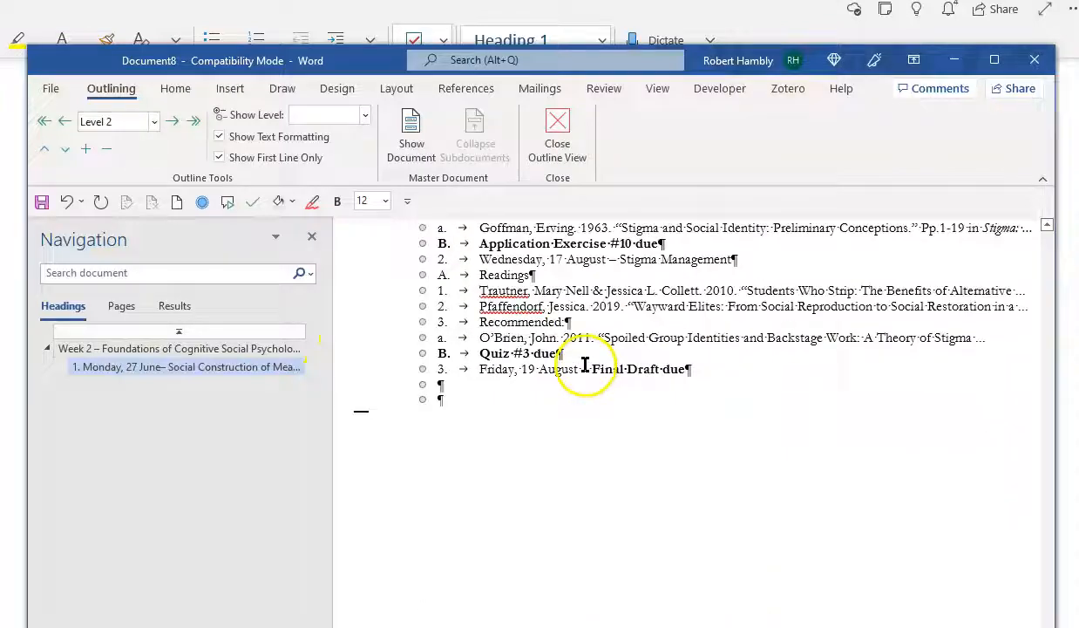
{"action": "scroll", "coordinate": [585, 366], "scroll_direction": "up", "scroll_amount": 20}
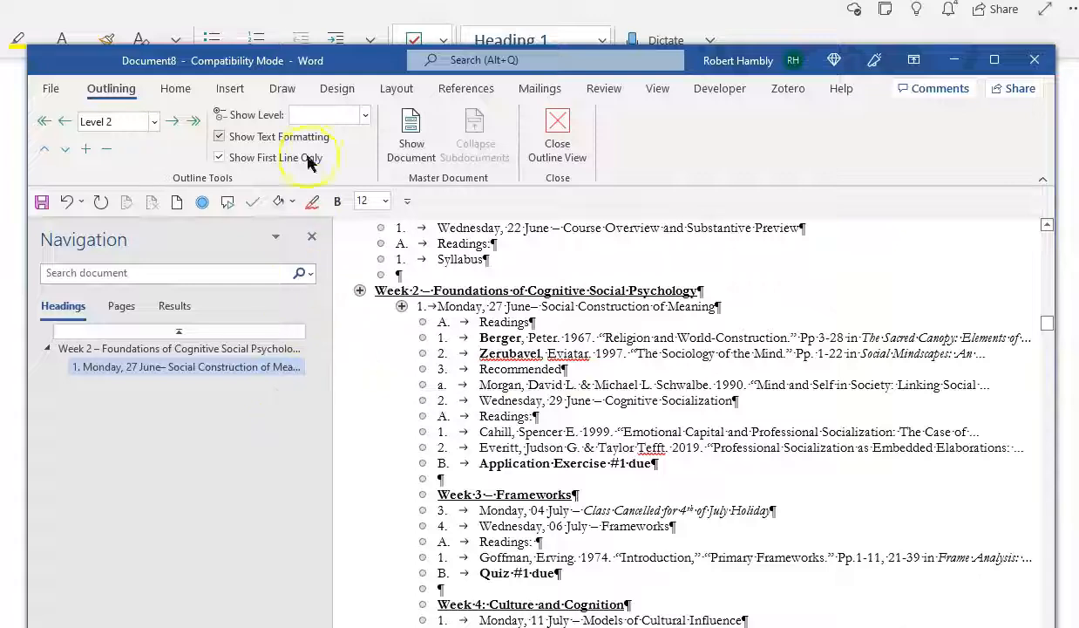
{"action": "key", "text": "super+Down"}
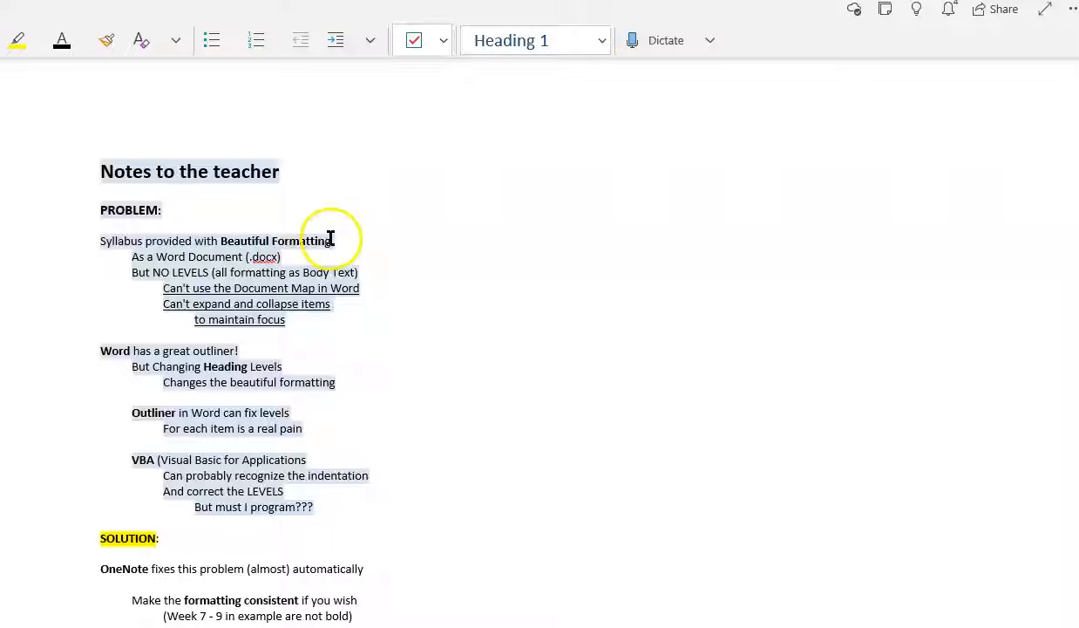
{"action": "left_click_drag", "start_coordinate": [152, 272], "coordinate": [209, 272]}
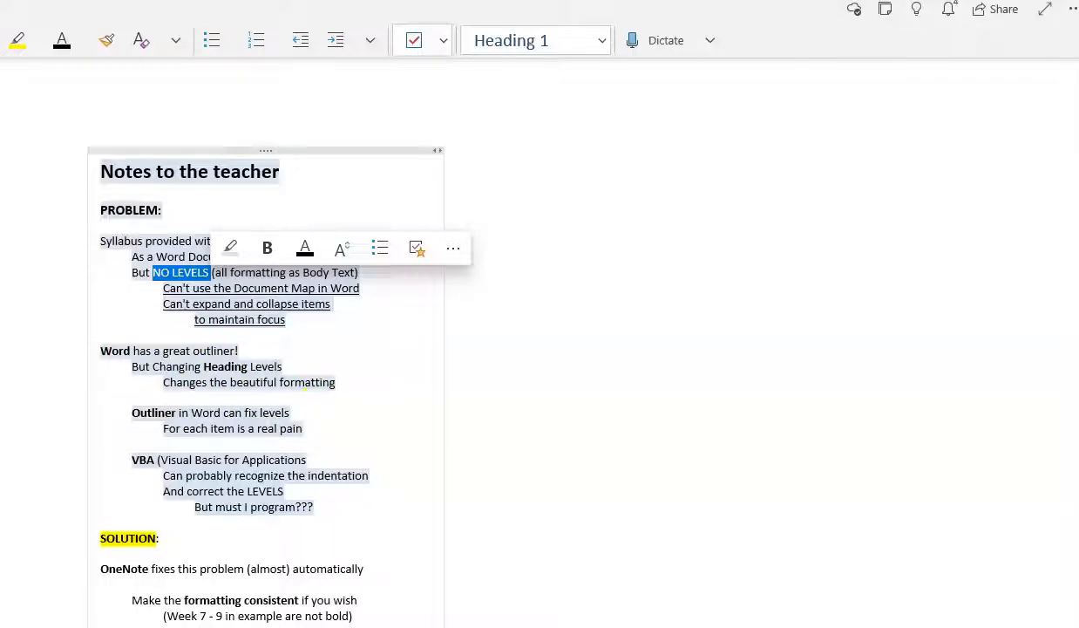
{"action": "left_click_drag", "start_coordinate": [610, 624], "coordinate": [428, 106]}
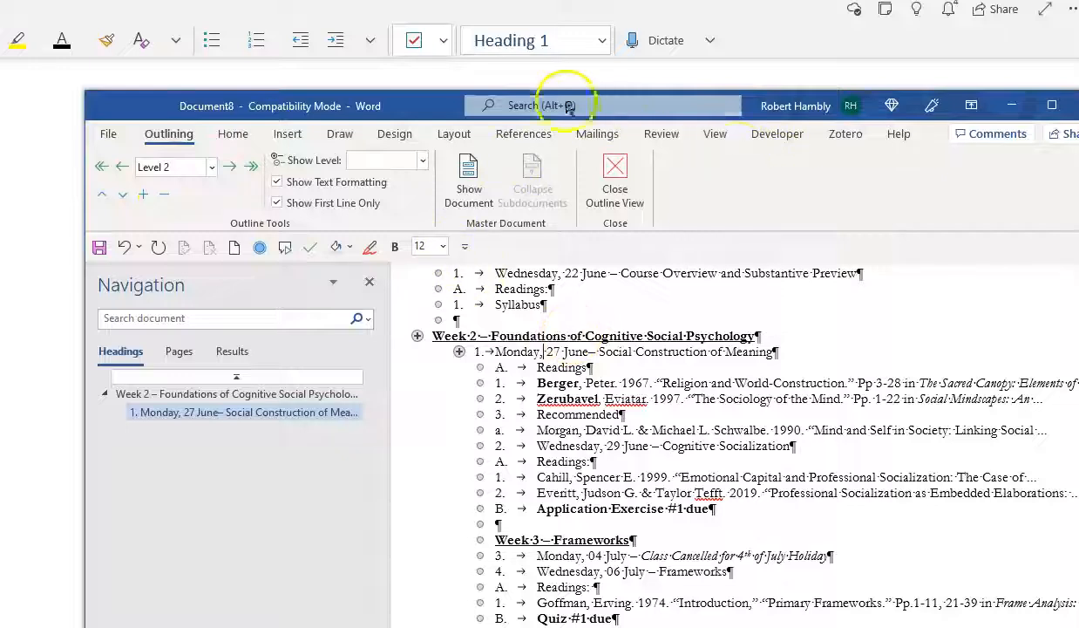
{"action": "left_click_drag", "start_coordinate": [422, 106], "coordinate": [611, 624]}
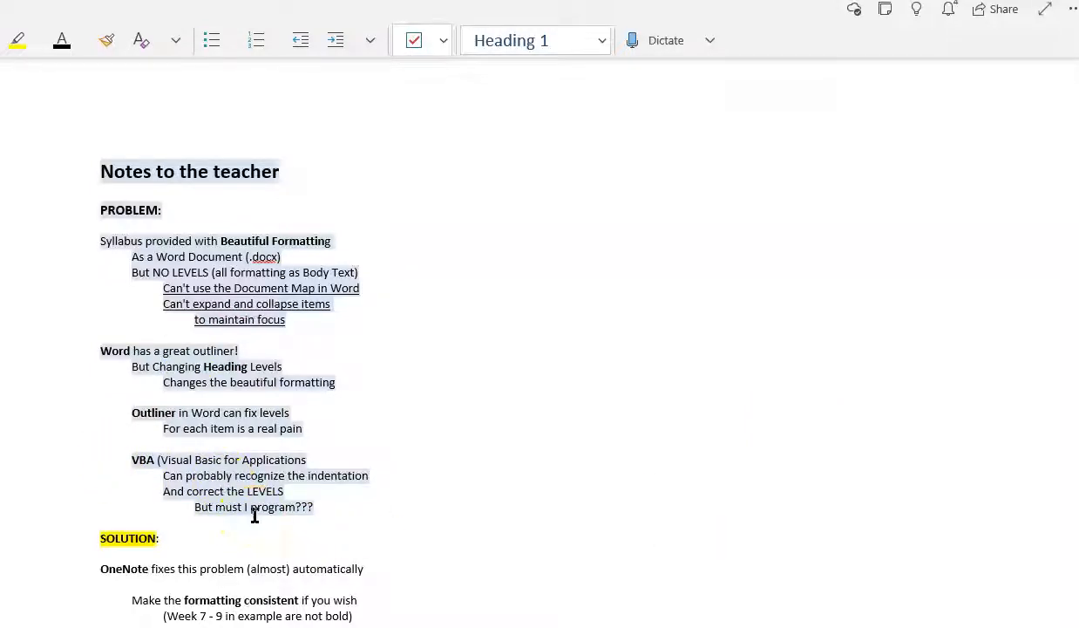
{"action": "scroll", "coordinate": [400, 482], "scroll_direction": "down", "scroll_amount": 5}
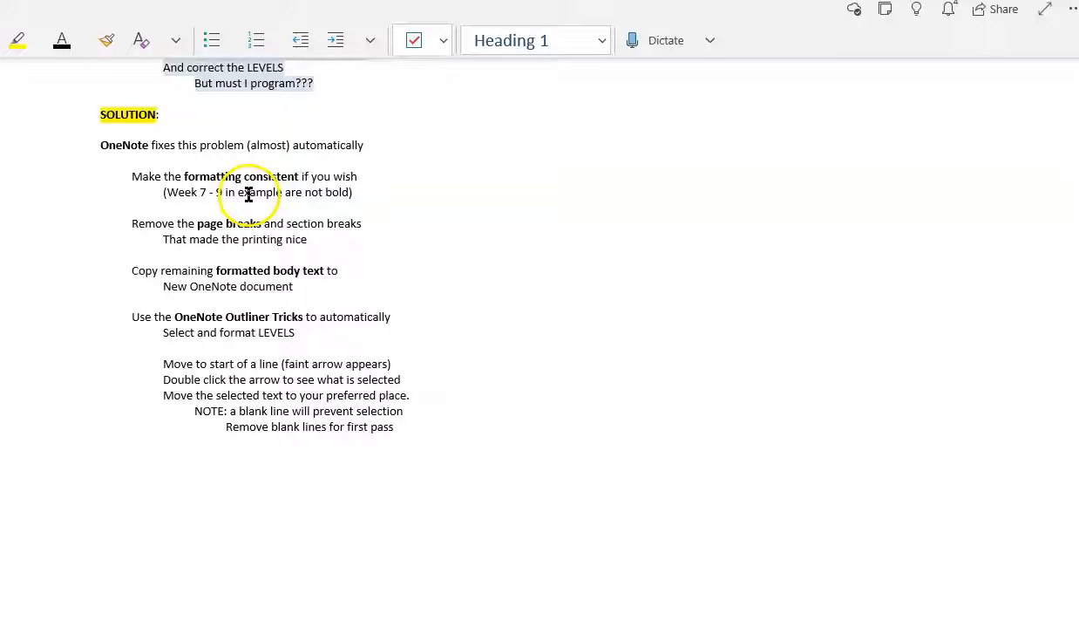
- Switch back to the Word syllabus and undo both outline level changes in Week 2
{"action": "left_click_drag", "start_coordinate": [1078, 198], "coordinate": [381, 75]}
{"action": "scroll", "coordinate": [551, 242], "scroll_direction": "down", "scroll_amount": 2}
{"action": "scroll", "coordinate": [551, 242], "scroll_direction": "up", "scroll_amount": 2}
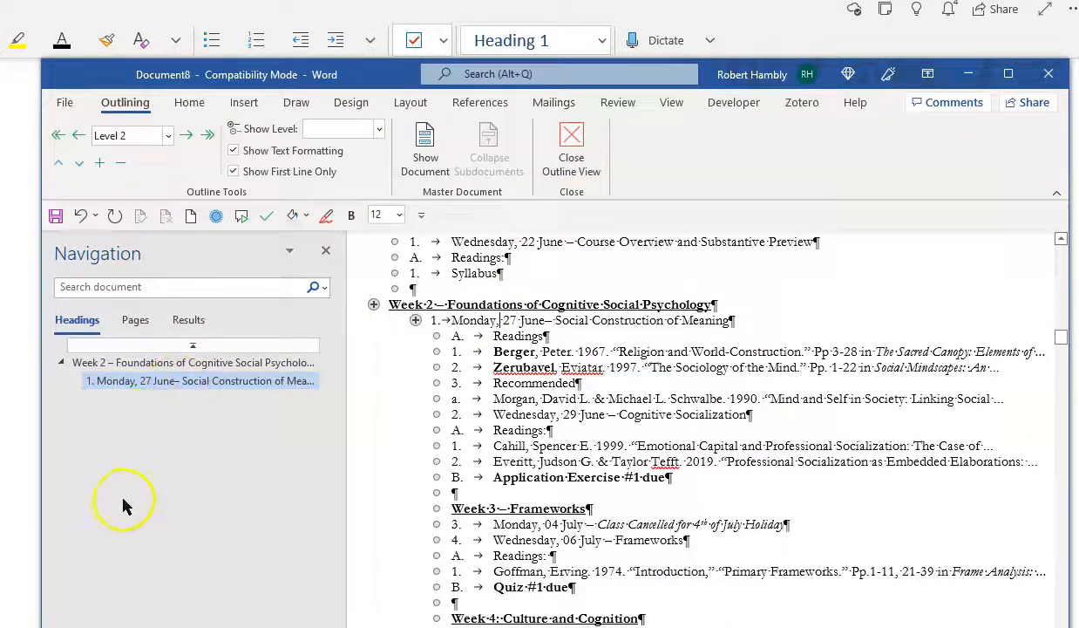
{"action": "key", "text": "ctrl+z"}
{"action": "key", "text": "ctrl+z"}
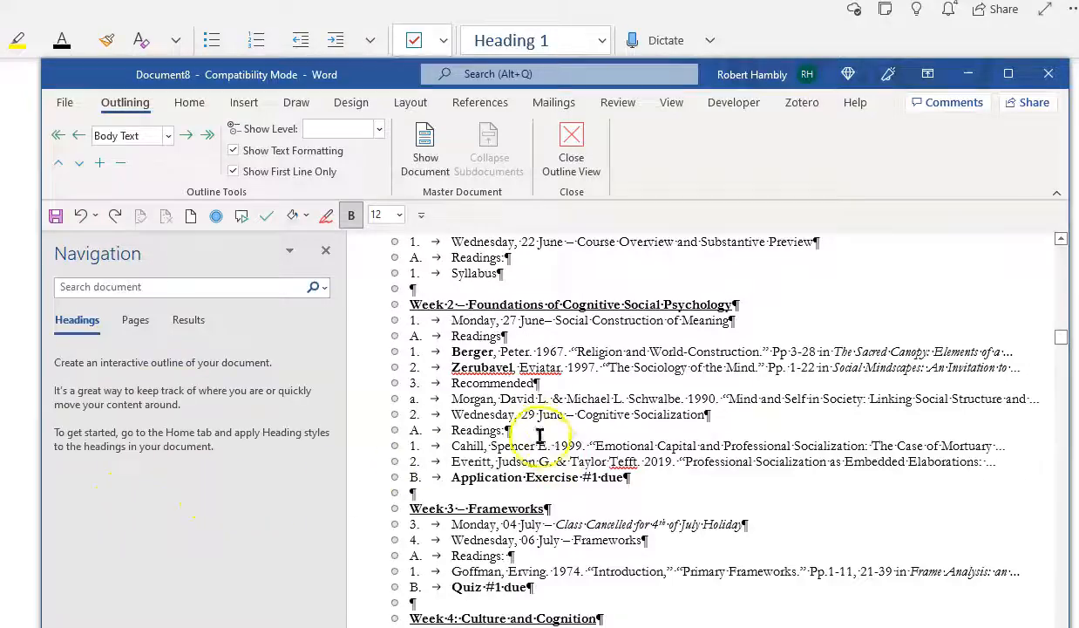
- Bold the "Week 7: Framing" heading to match the formatting of the earlier week headings
{"action": "scroll", "coordinate": [545, 411], "scroll_direction": "down", "scroll_amount": 5}
{"action": "scroll", "coordinate": [546, 409], "scroll_direction": "down", "scroll_amount": 3}
{"action": "scroll", "coordinate": [549, 408], "scroll_direction": "down", "scroll_amount": 11}
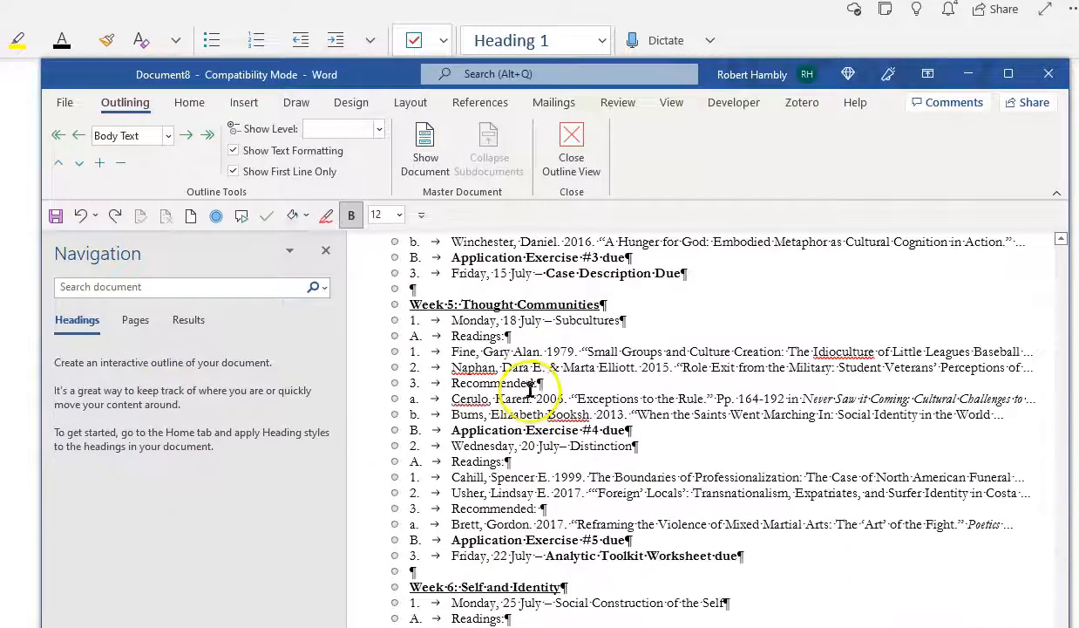
{"action": "scroll", "coordinate": [559, 370], "scroll_direction": "down", "scroll_amount": 7}
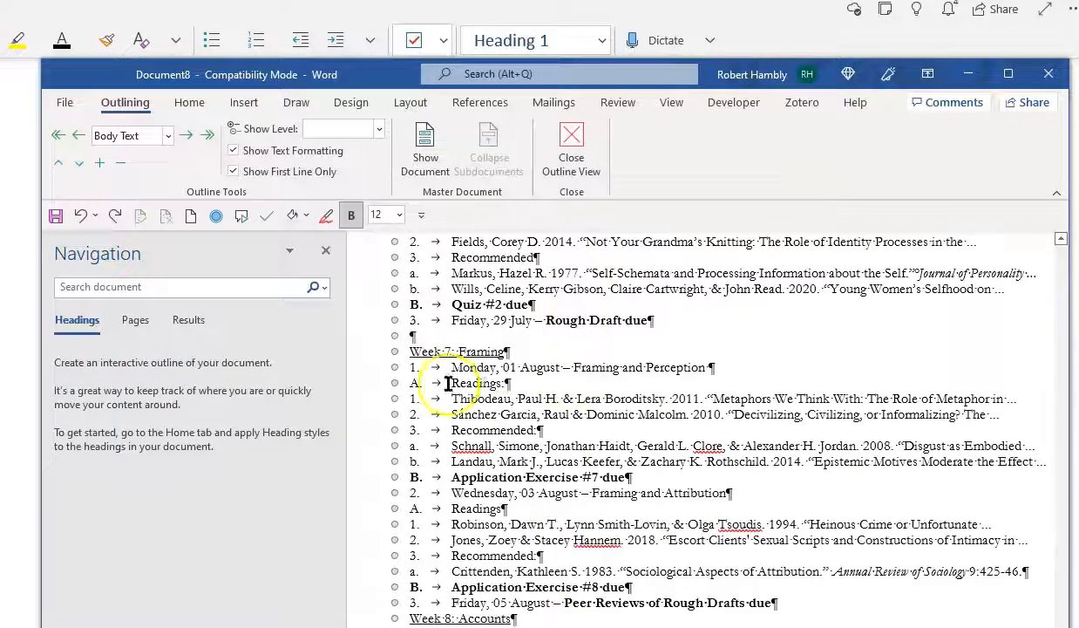
{"action": "left_click_drag", "start_coordinate": [510, 353], "coordinate": [429, 351]}
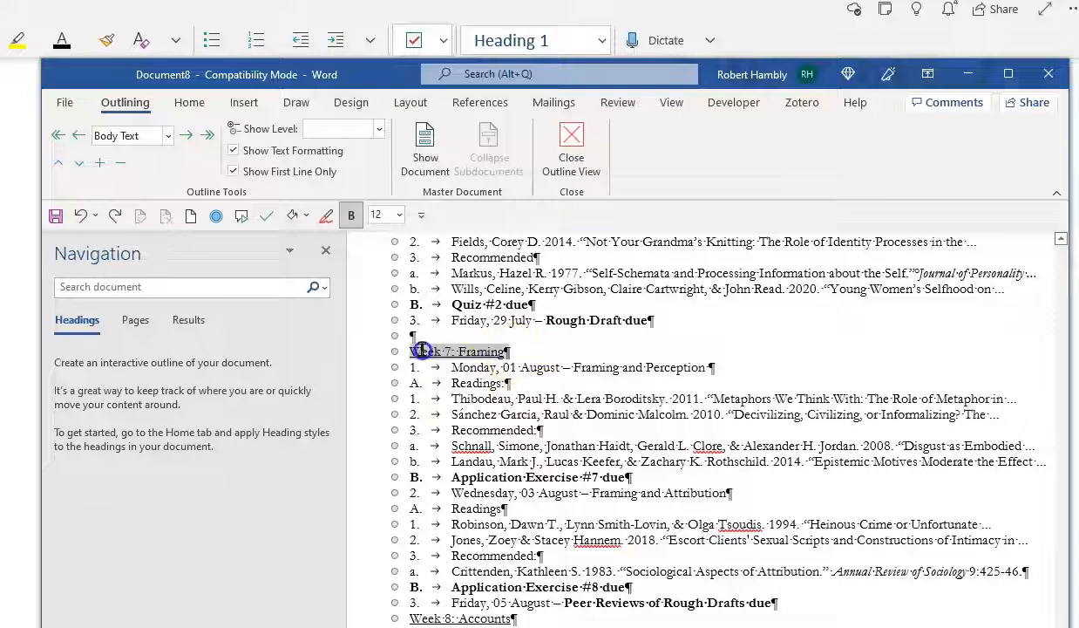
{"action": "scroll", "coordinate": [611, 396], "scroll_direction": "up", "scroll_amount": 5}
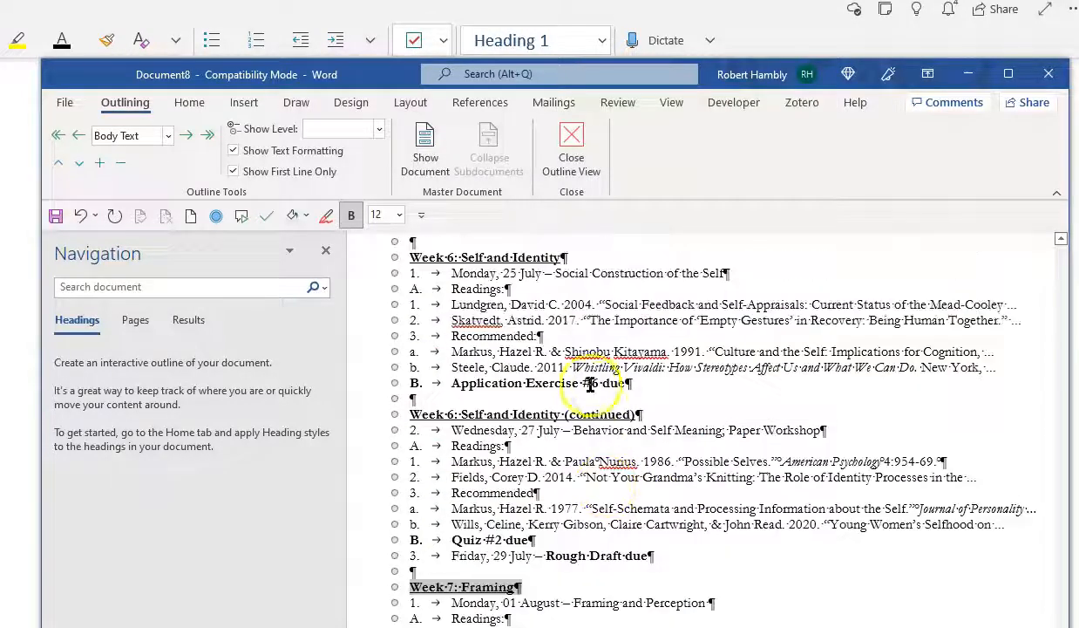
{"action": "scroll", "coordinate": [495, 414], "scroll_direction": "down", "scroll_amount": 3}
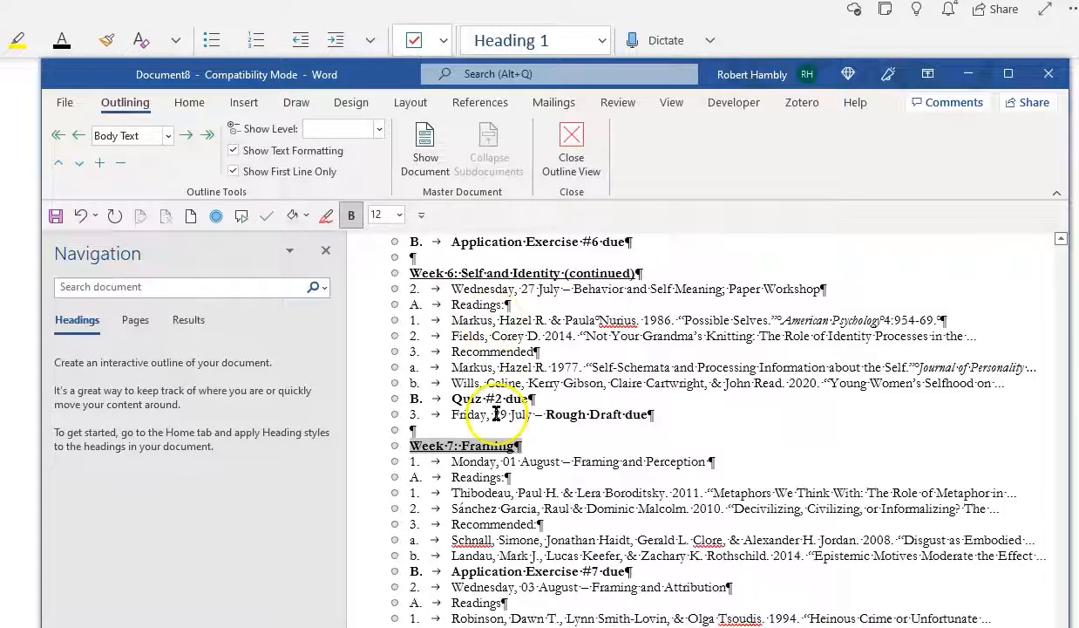
- Return the syllabus to Print Layout view and look over the Week 5 and Week 6 sections
{"action": "left_click", "coordinate": [190, 215]}
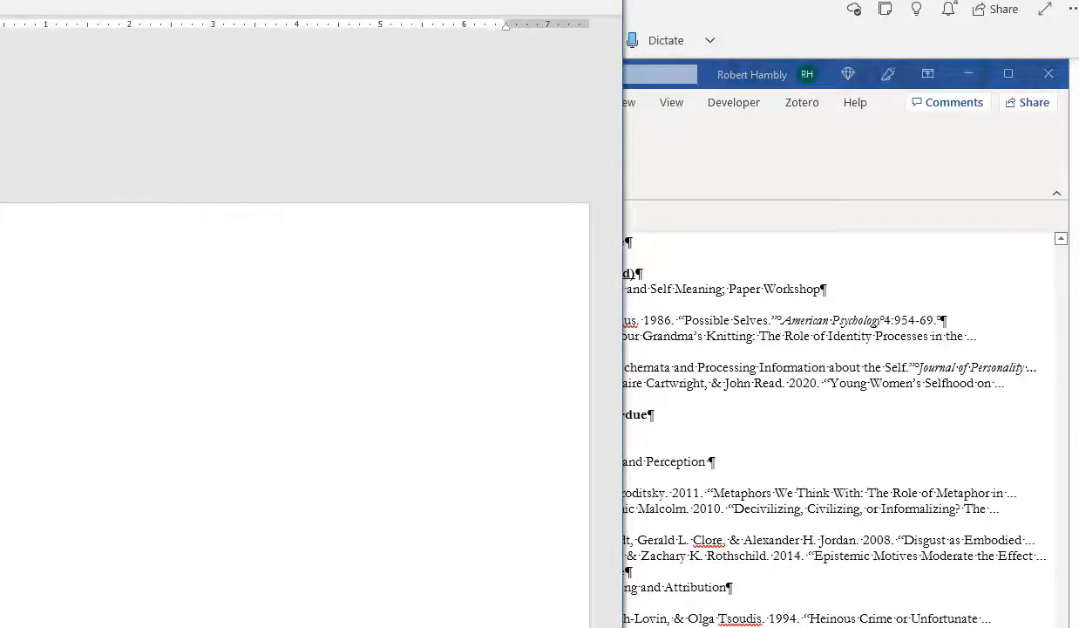
{"action": "key", "text": "ctrl+w"}
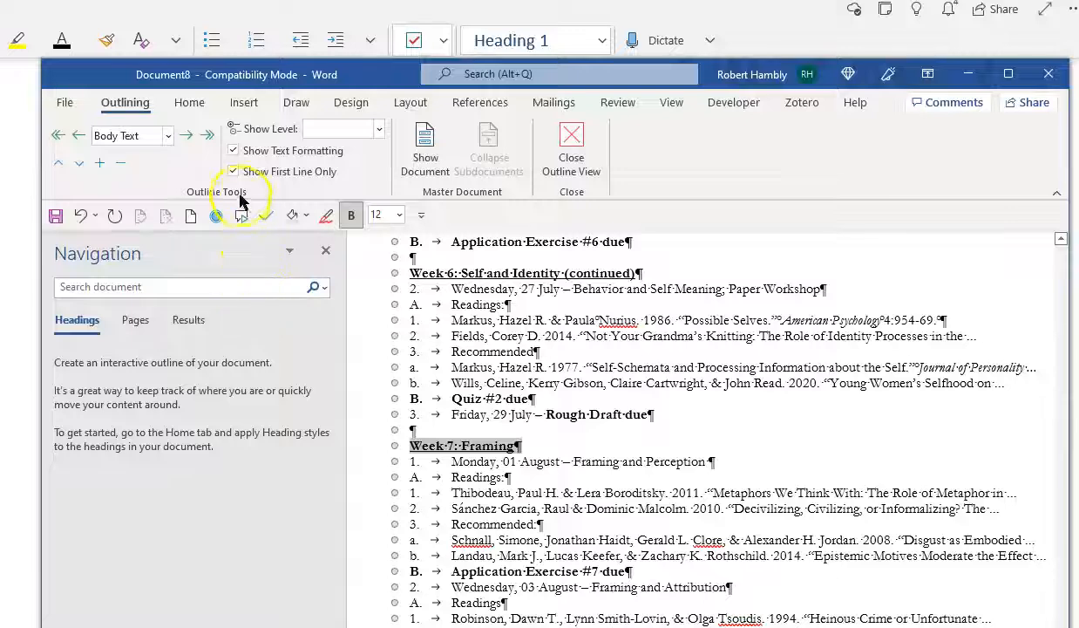
{"action": "left_click", "coordinate": [669, 111]}
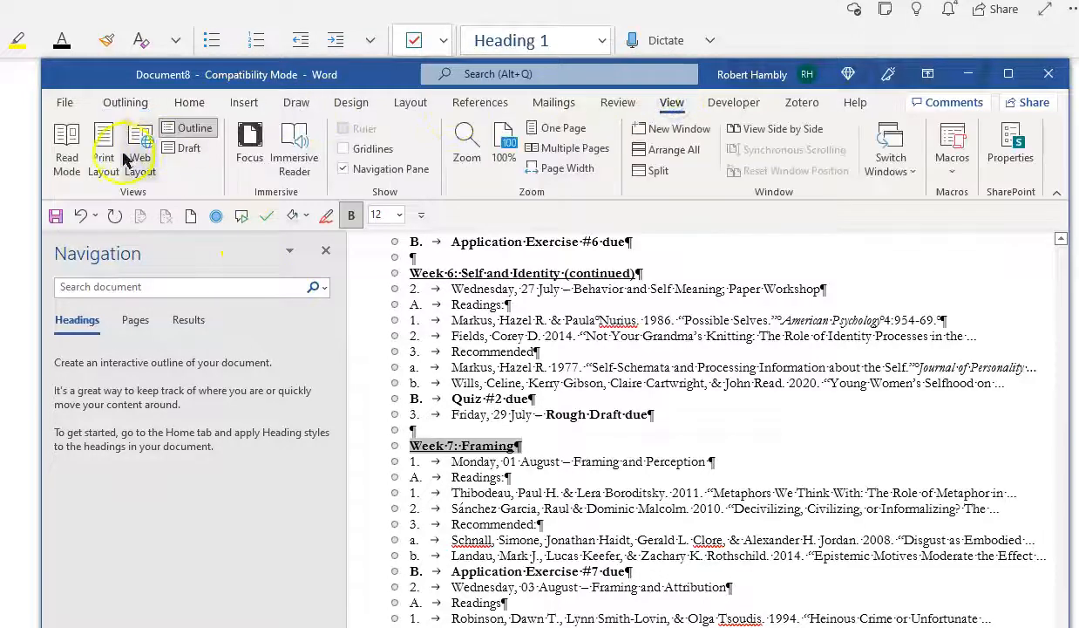
{"action": "left_click", "coordinate": [96, 145]}
{"action": "scroll", "coordinate": [602, 446], "scroll_direction": "down", "scroll_amount": 6}
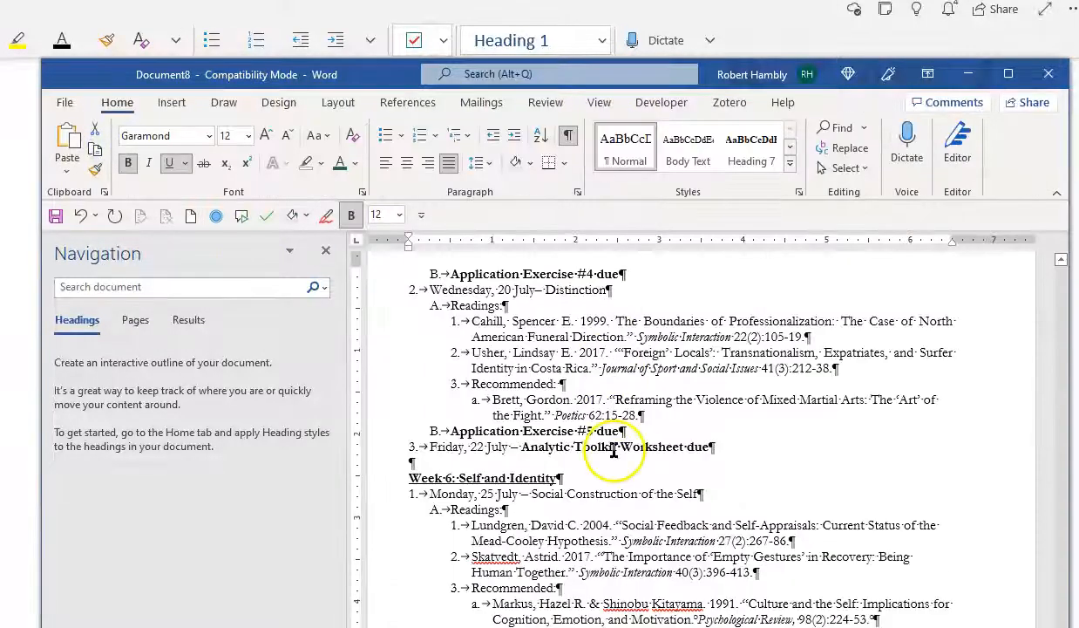
{"action": "scroll", "coordinate": [614, 449], "scroll_direction": "up", "scroll_amount": 9}
{"action": "scroll", "coordinate": [615, 449], "scroll_direction": "down", "scroll_amount": 5}
{"action": "scroll", "coordinate": [614, 449], "scroll_direction": "up", "scroll_amount": 2}
{"action": "scroll", "coordinate": [615, 449], "scroll_direction": "down", "scroll_amount": 1}
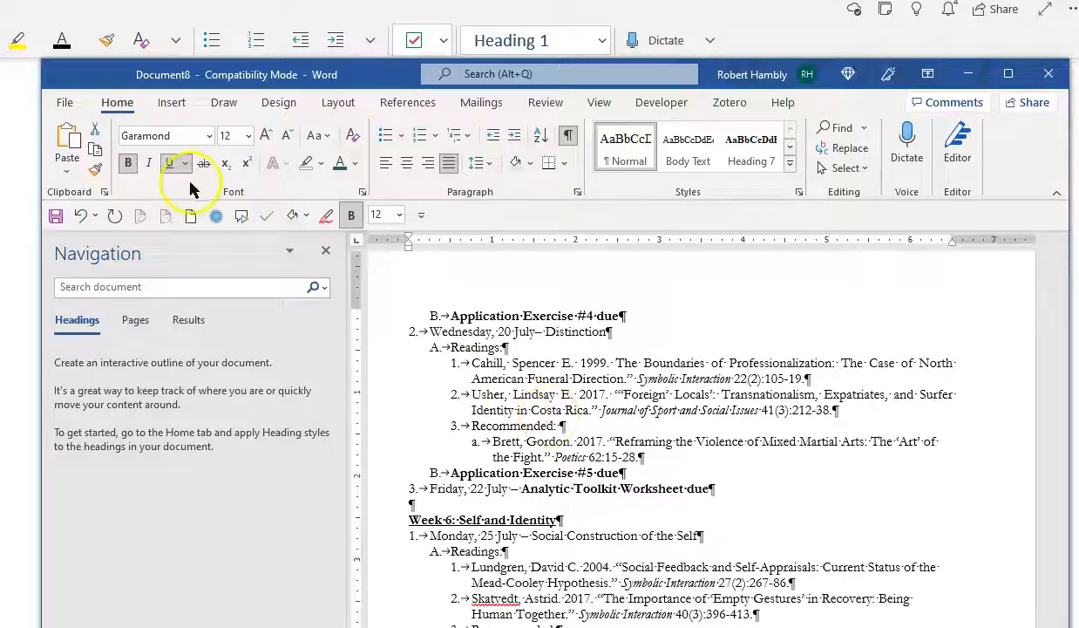
- Switch to the OneNote teacher notes and bold "(Week 7" in the line below the consistent-formatting advice
{"action": "left_click_drag", "start_coordinate": [384, 80], "coordinate": [464, 117]}
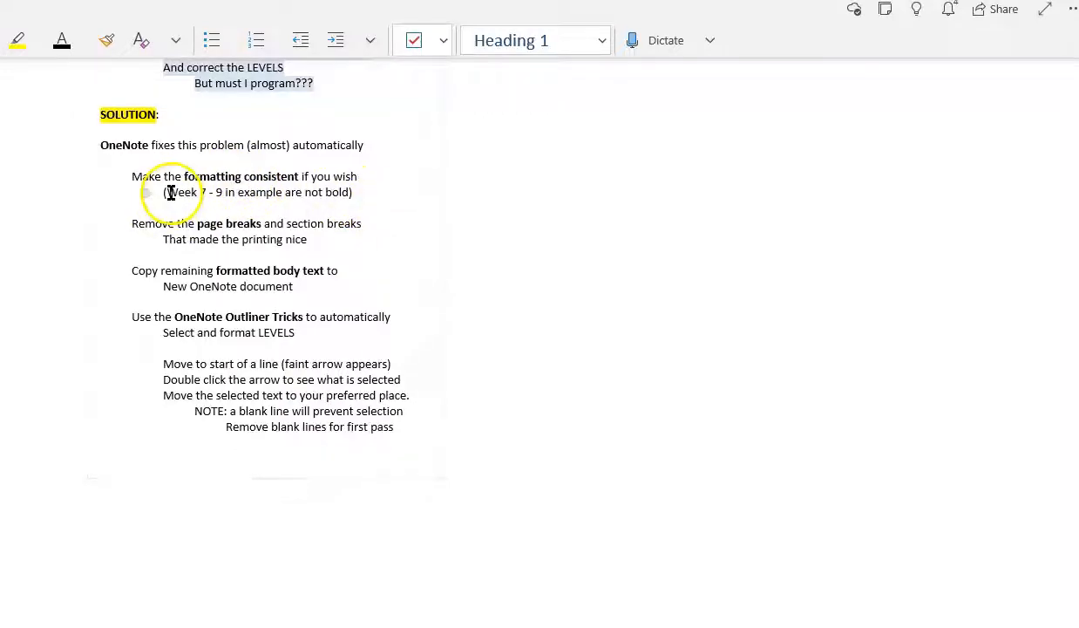
{"action": "left_click_drag", "start_coordinate": [164, 193], "coordinate": [203, 197]}
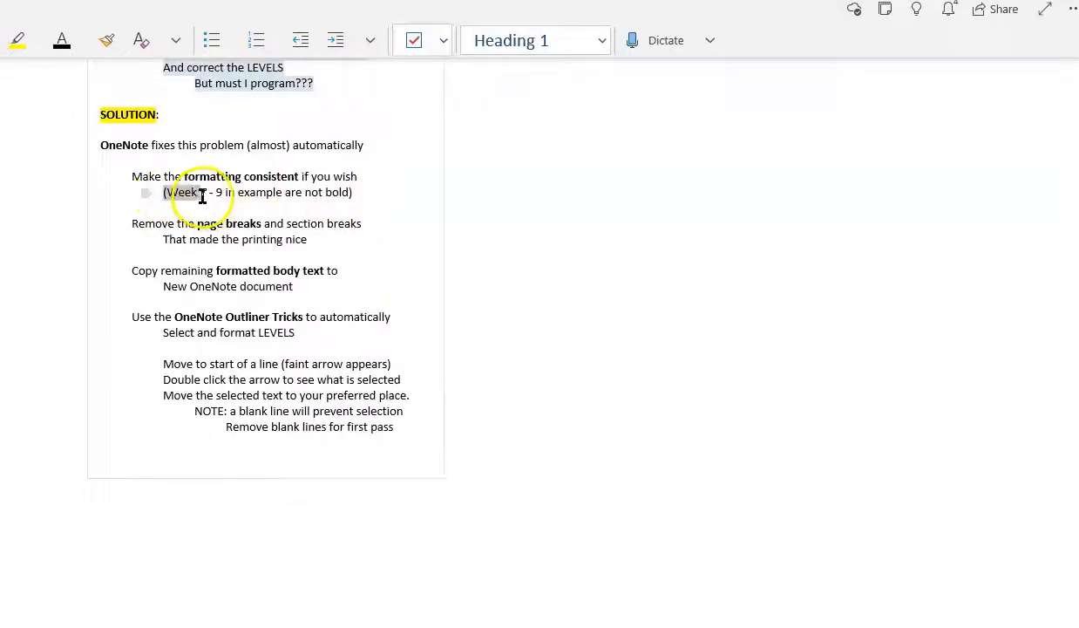
{"action": "left_click", "coordinate": [266, 168]}
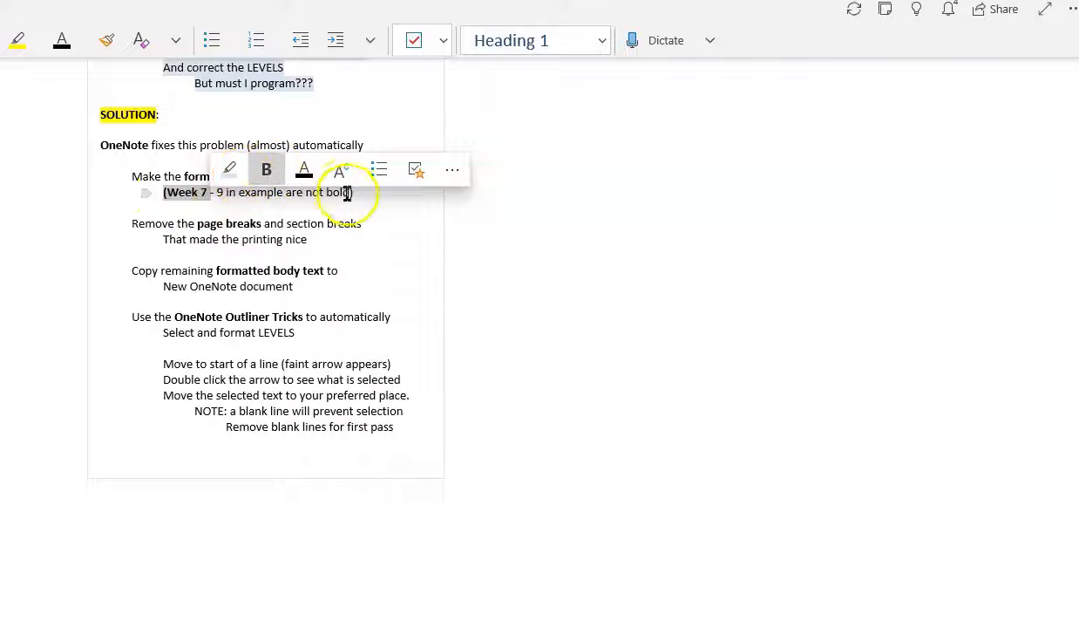
{"action": "double_click", "coordinate": [306, 224]}
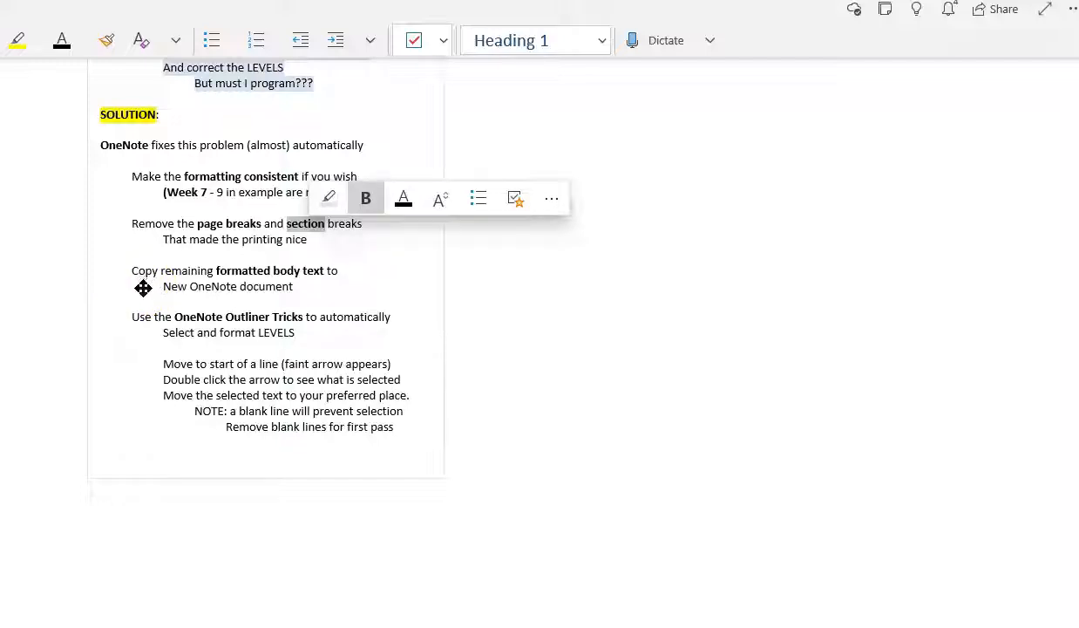
{"action": "scroll", "coordinate": [156, 314], "scroll_direction": "down", "scroll_amount": 3}
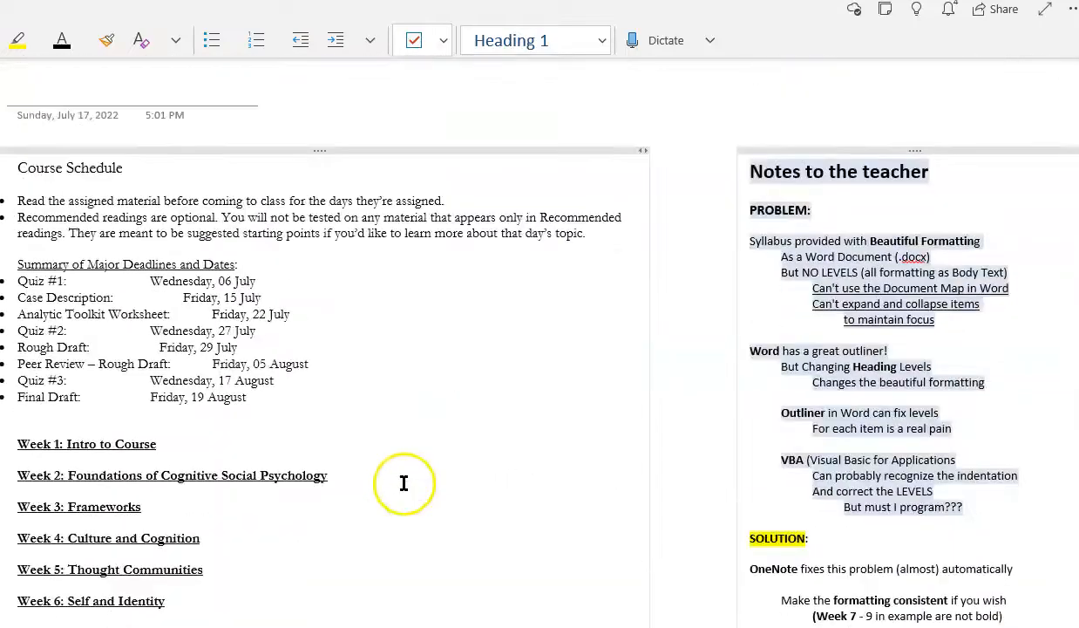
- Expand the collapsed "Week 5: Thought Communities" section in the course schedule and look over its contents
{"action": "scroll", "coordinate": [403, 482], "scroll_direction": "down", "scroll_amount": 4}
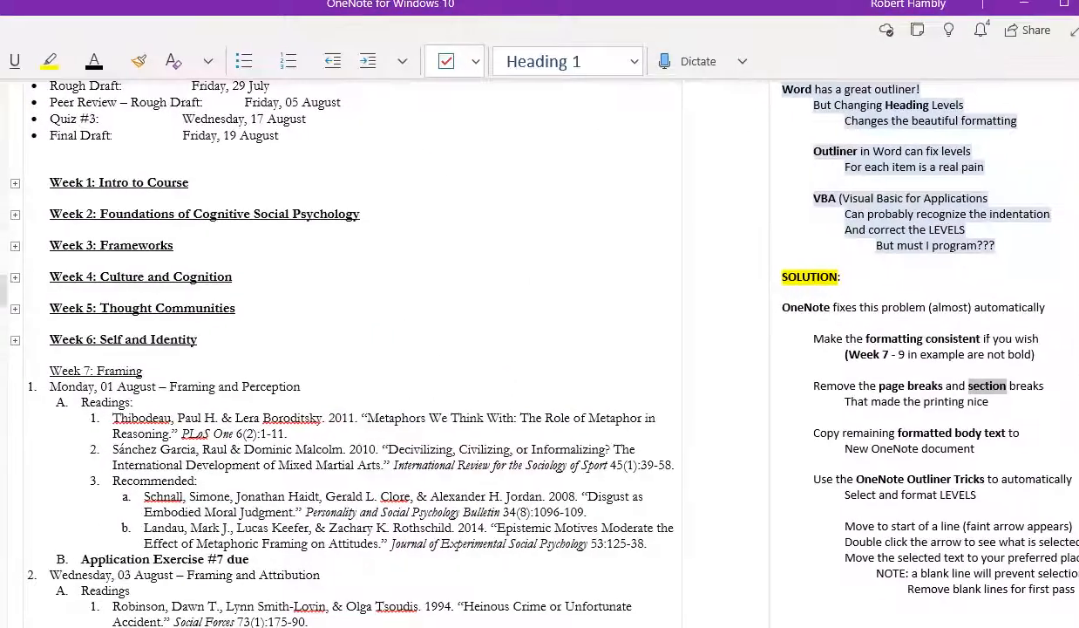
{"action": "scroll", "coordinate": [458, 183], "scroll_direction": "up", "scroll_amount": 5}
{"action": "scroll", "coordinate": [436, 214], "scroll_direction": "down", "scroll_amount": 10}
{"action": "scroll", "coordinate": [405, 218], "scroll_direction": "up", "scroll_amount": 4}
{"action": "scroll", "coordinate": [399, 217], "scroll_direction": "up", "scroll_amount": 3}
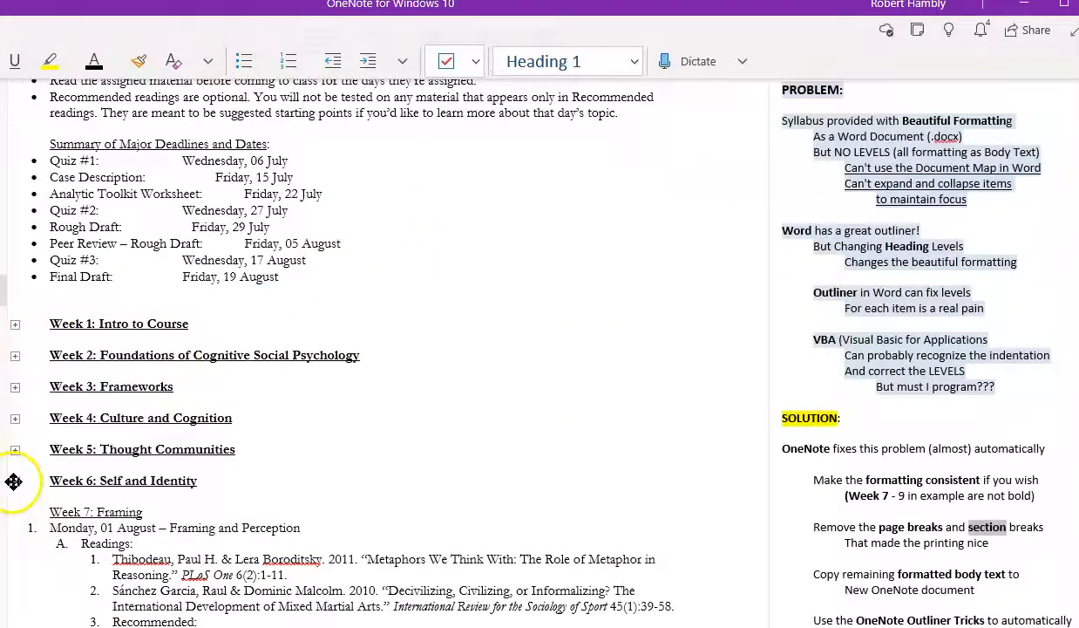
{"action": "left_click", "coordinate": [15, 449]}
{"action": "double_click", "coordinate": [15, 451]}
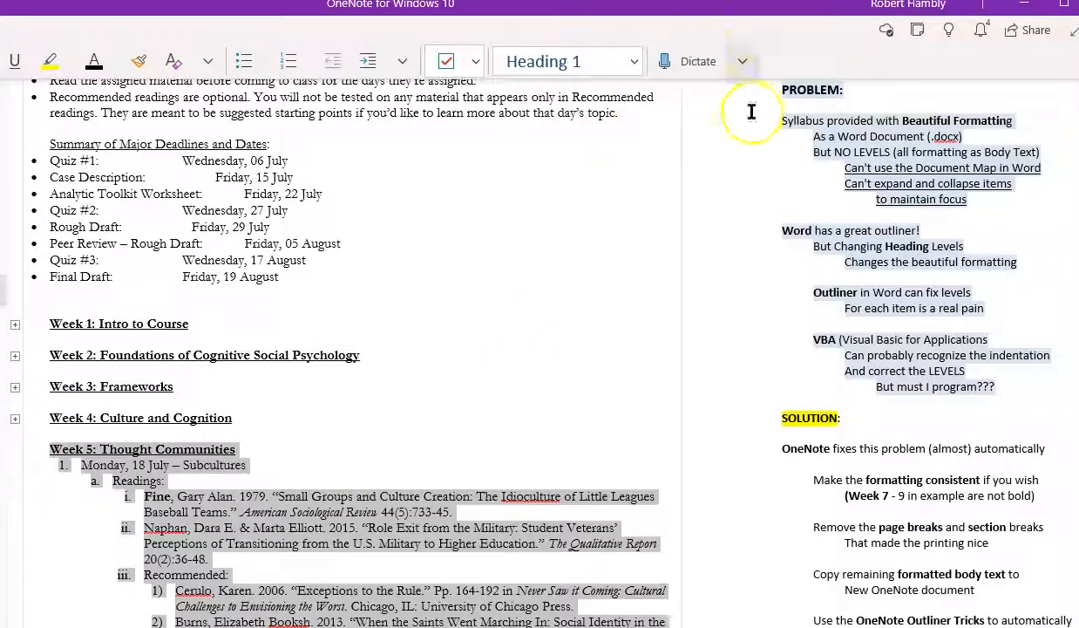
{"action": "scroll", "coordinate": [699, 209], "scroll_direction": "down", "scroll_amount": 5}
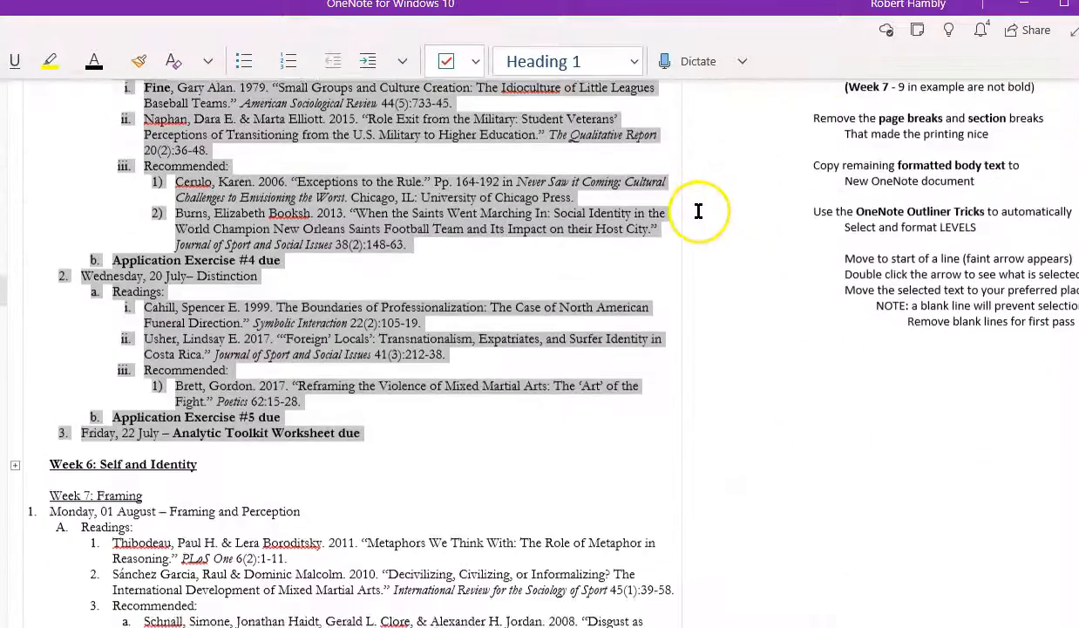
{"action": "scroll", "coordinate": [698, 209], "scroll_direction": "up", "scroll_amount": 2}
- Collapse the first Recommended list in Week 5, plus the full "Monday, 18 July" and "Wednesday, 20 July" entries
{"action": "left_click", "coordinate": [108, 214]}
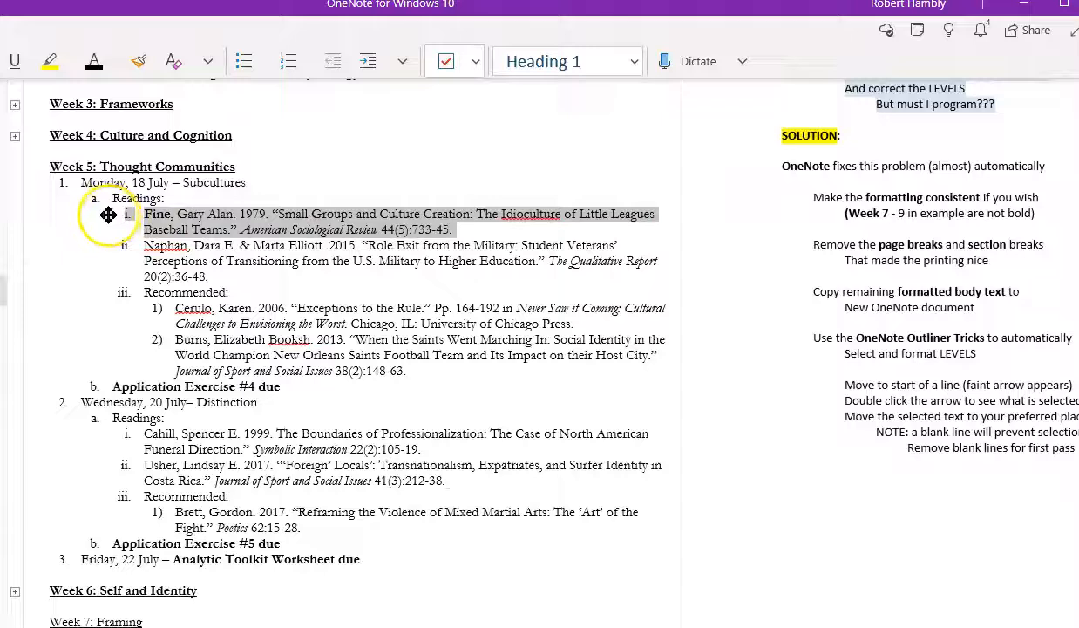
{"action": "left_click", "coordinate": [104, 292]}
{"action": "double_click", "coordinate": [108, 292]}
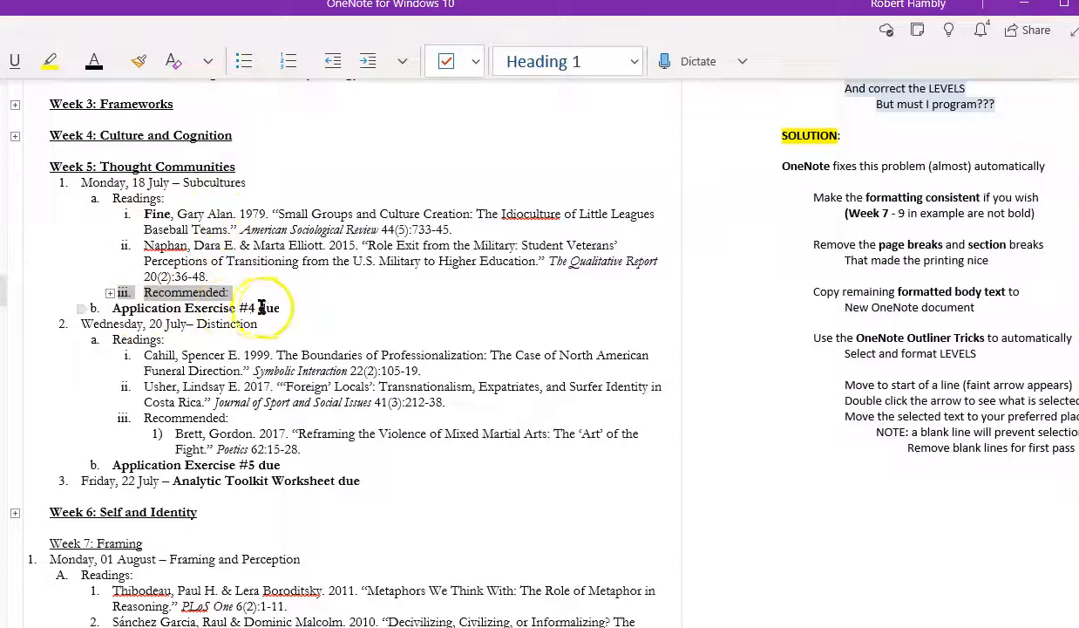
{"action": "double_click", "coordinate": [54, 181]}
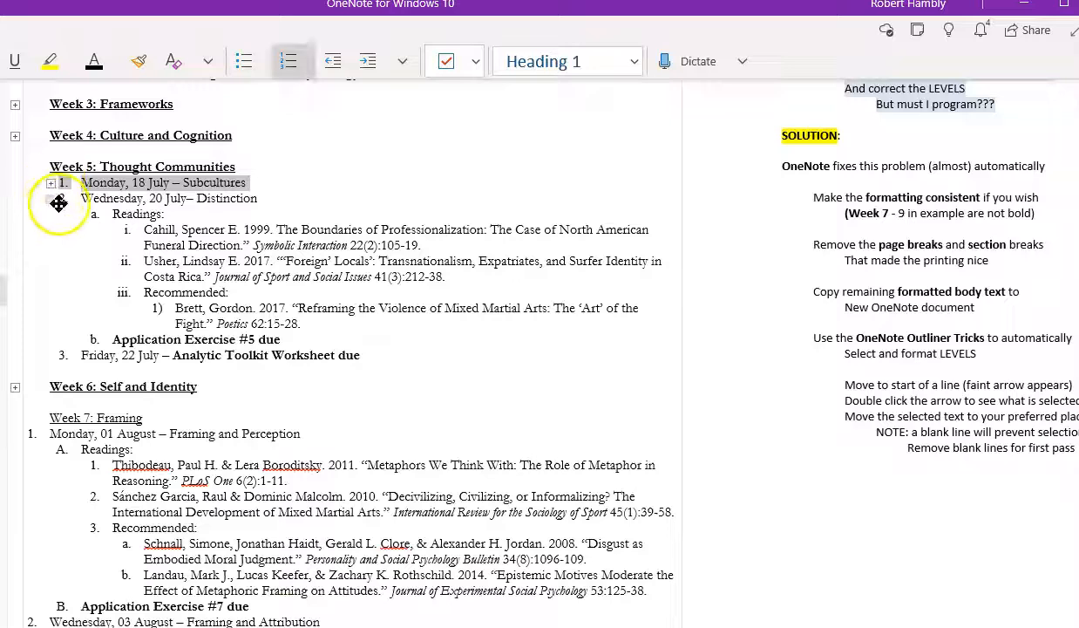
{"action": "double_click", "coordinate": [54, 199]}
- Bold the topic words "Subcultures" and "Distinction" in the first two Week 5 entries
{"action": "double_click", "coordinate": [214, 181]}
{"action": "double_click", "coordinate": [230, 198]}
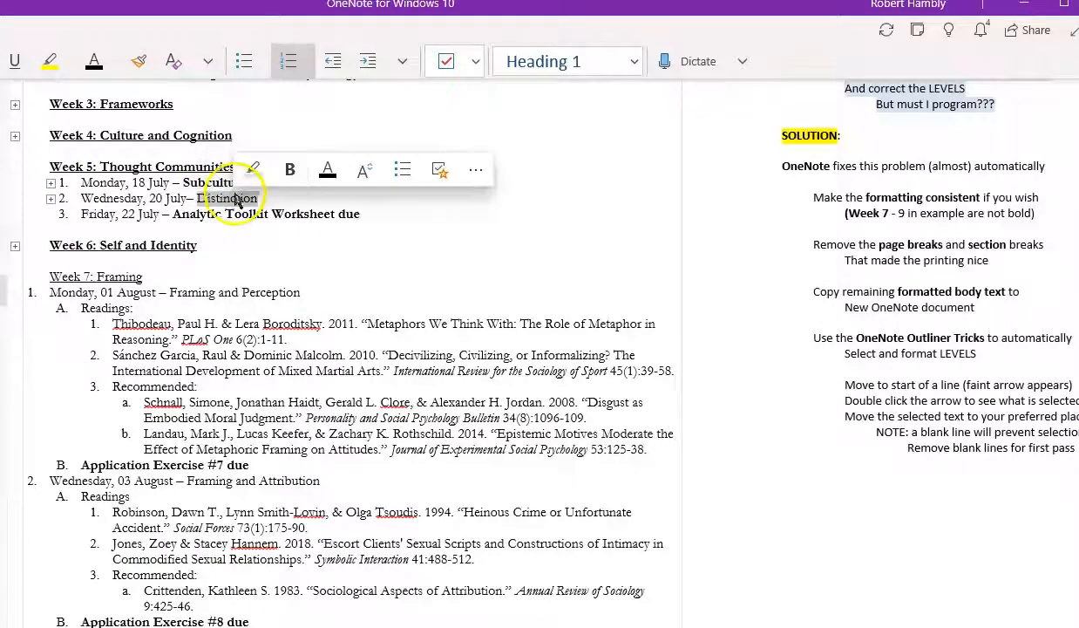
{"action": "left_click", "coordinate": [288, 170]}
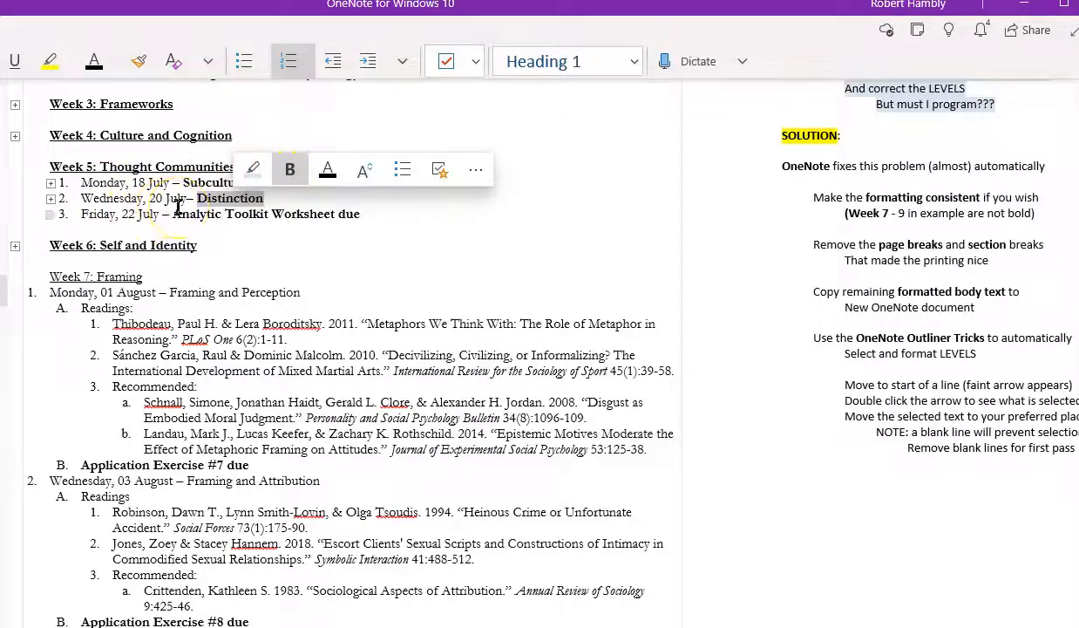
- Review the uncollapsed Weeks 7 to 9 and bold the "Week 7: Framing" heading to match the earlier weeks
{"action": "scroll", "coordinate": [219, 240], "scroll_direction": "down", "scroll_amount": 5}
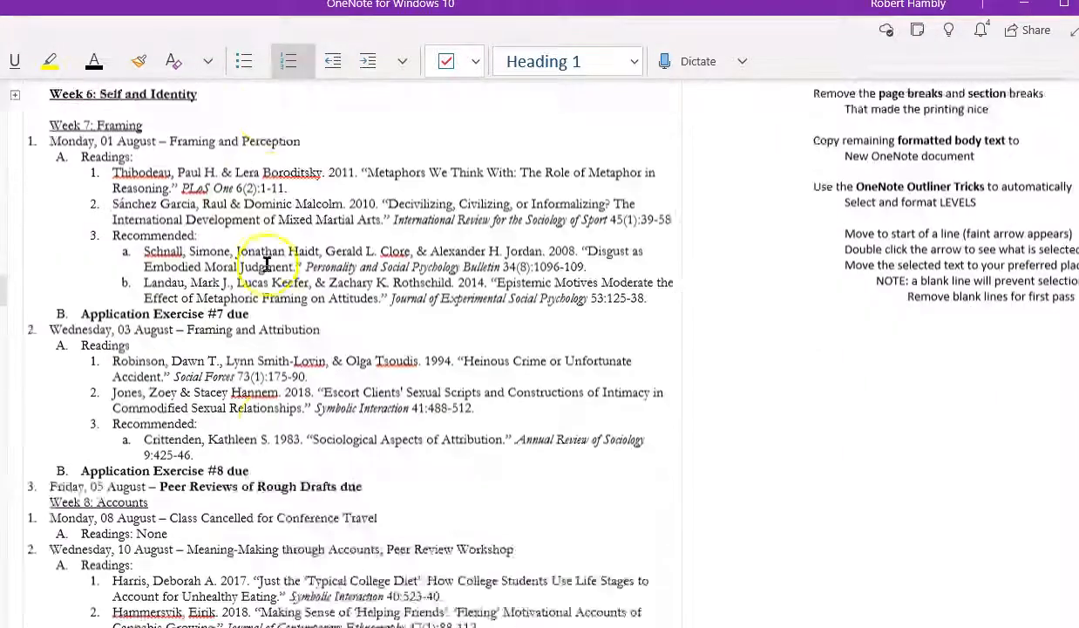
{"action": "scroll", "coordinate": [271, 261], "scroll_direction": "up", "scroll_amount": 1}
{"action": "scroll", "coordinate": [271, 263], "scroll_direction": "down", "scroll_amount": 5}
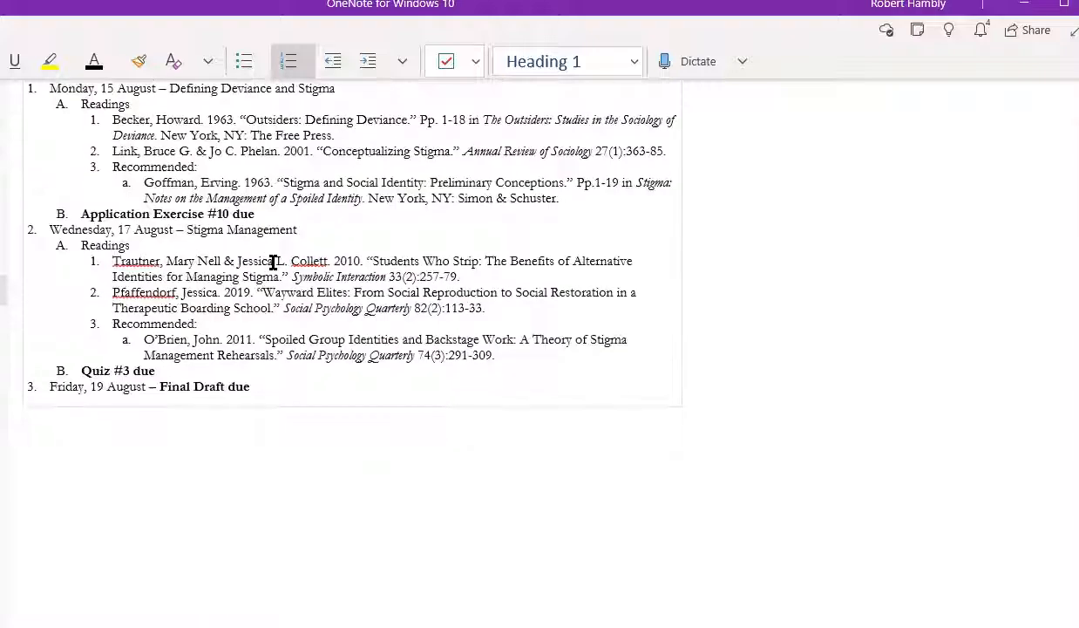
{"action": "scroll", "coordinate": [273, 261], "scroll_direction": "up", "scroll_amount": 4}
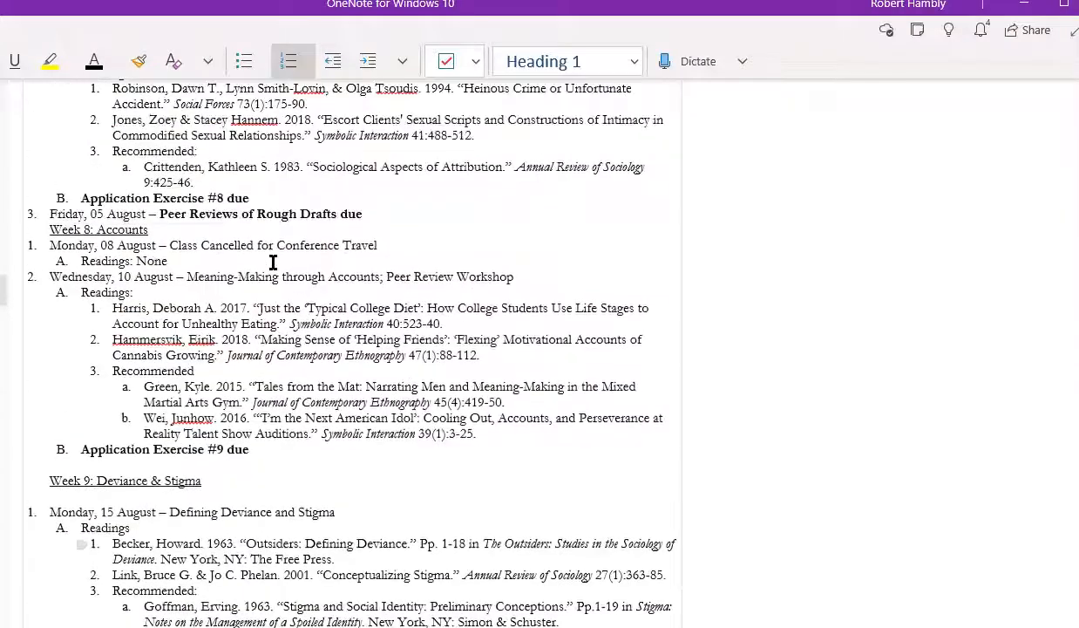
{"action": "scroll", "coordinate": [273, 261], "scroll_direction": "up", "scroll_amount": 4}
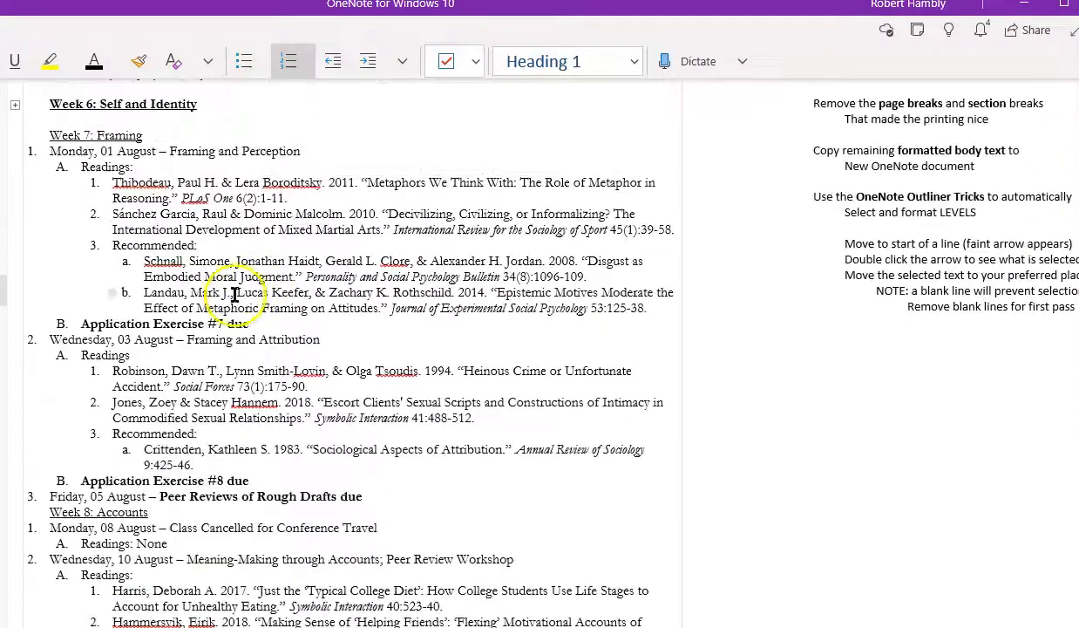
{"action": "scroll", "coordinate": [241, 183], "scroll_direction": "up", "scroll_amount": 2}
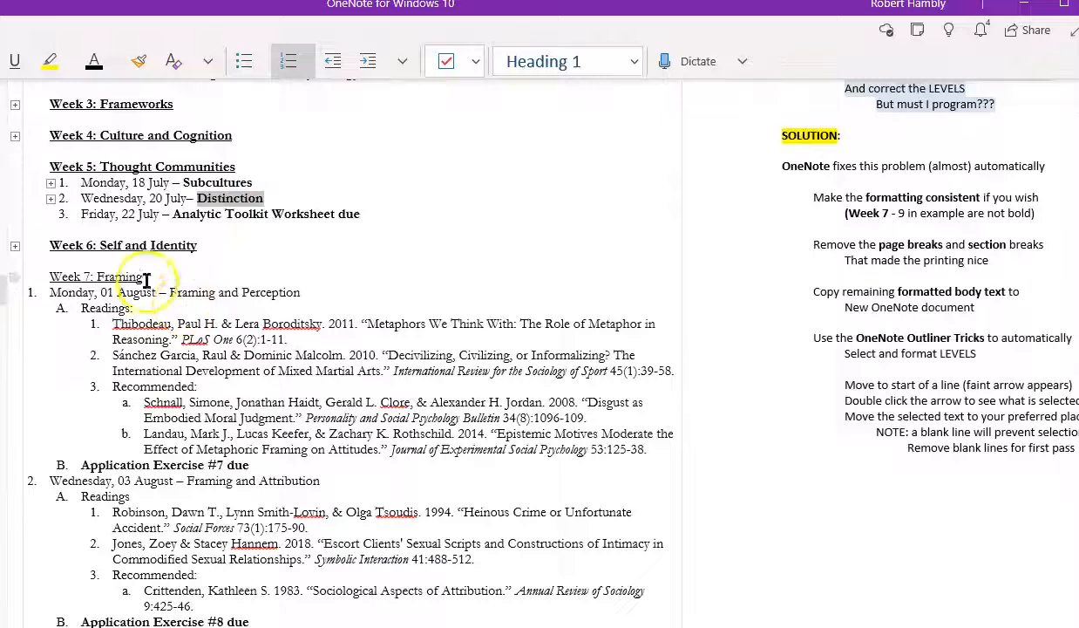
{"action": "left_click", "coordinate": [130, 276]}
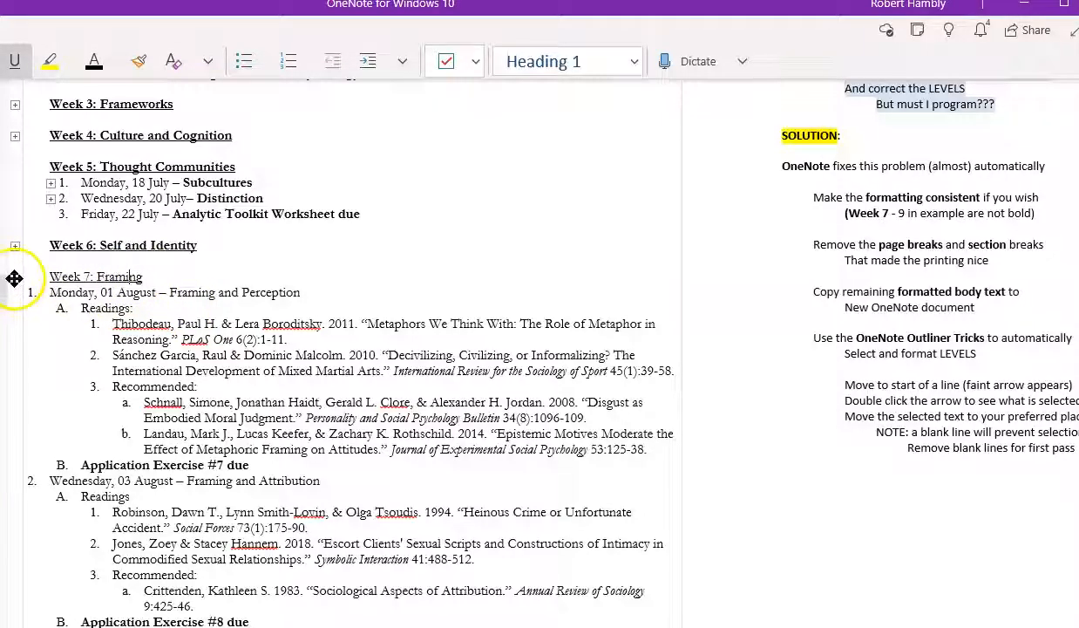
{"action": "left_click", "coordinate": [14, 278]}
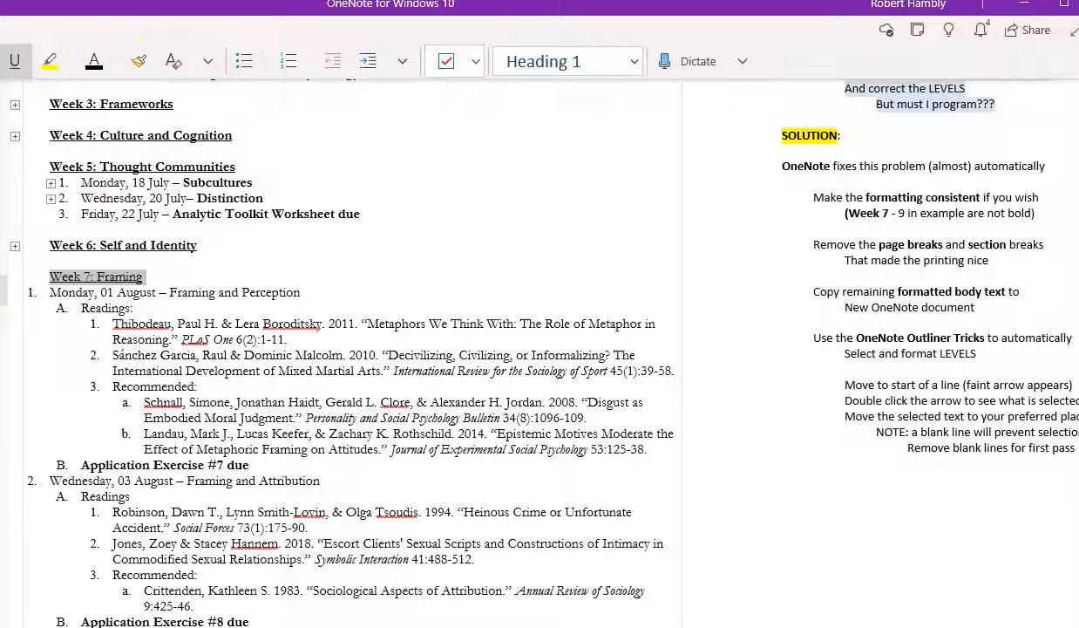
- Indent the Monday, 01 August, Wednesday, 03 August and Friday, 05 August entries one level under Week 7, with their sub-items
{"action": "left_click", "coordinate": [15, 295]}
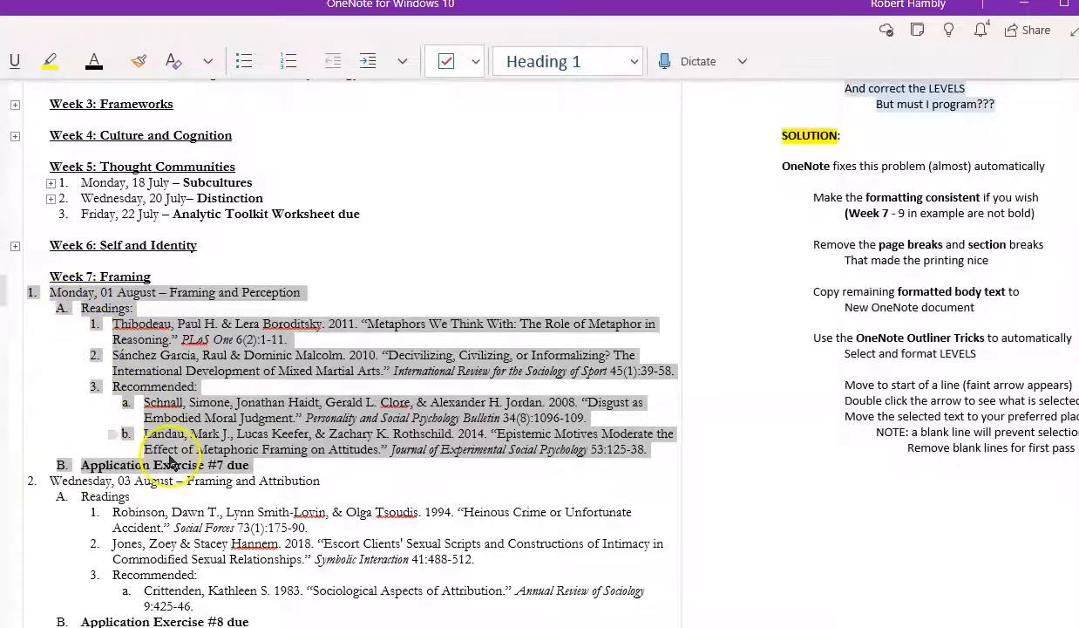
{"action": "left_click_drag", "start_coordinate": [17, 295], "coordinate": [52, 296]}
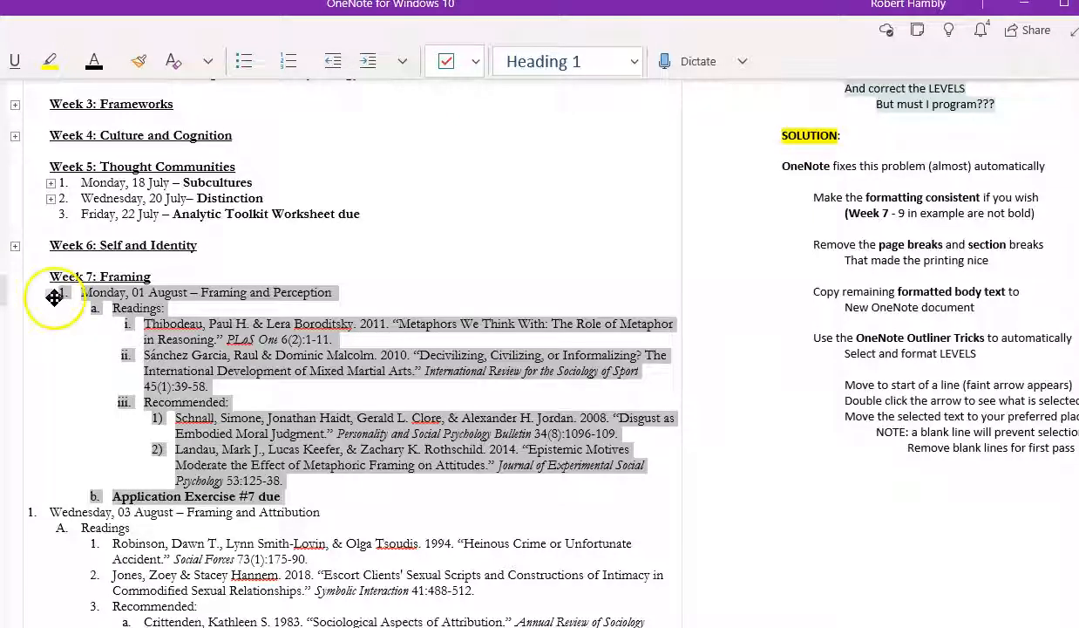
{"action": "left_click_drag", "start_coordinate": [19, 515], "coordinate": [61, 512]}
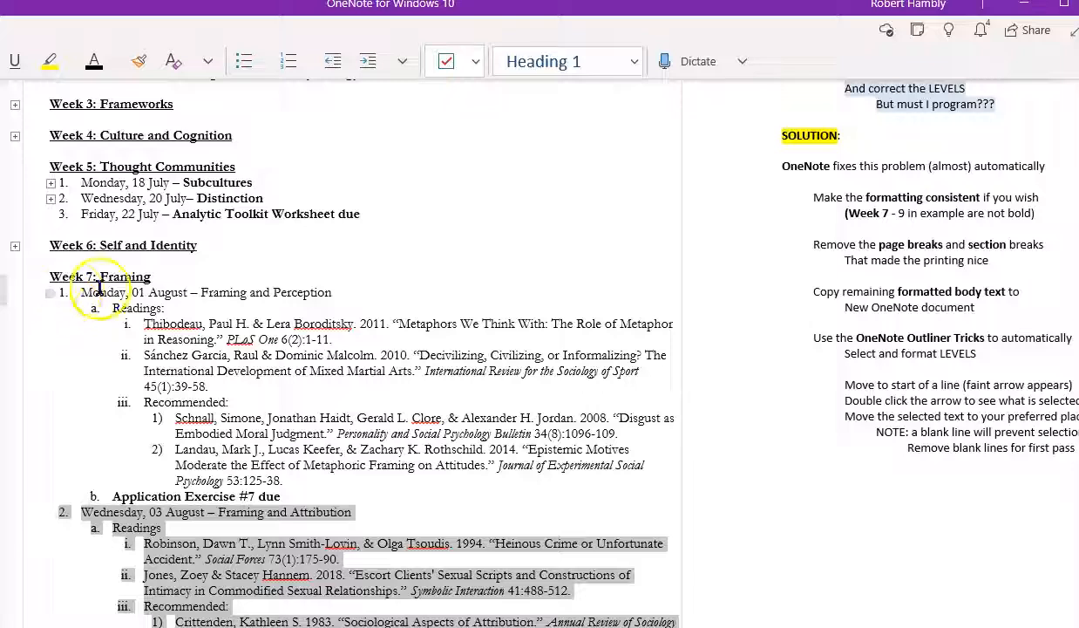
{"action": "scroll", "coordinate": [140, 471], "scroll_direction": "down", "scroll_amount": 5}
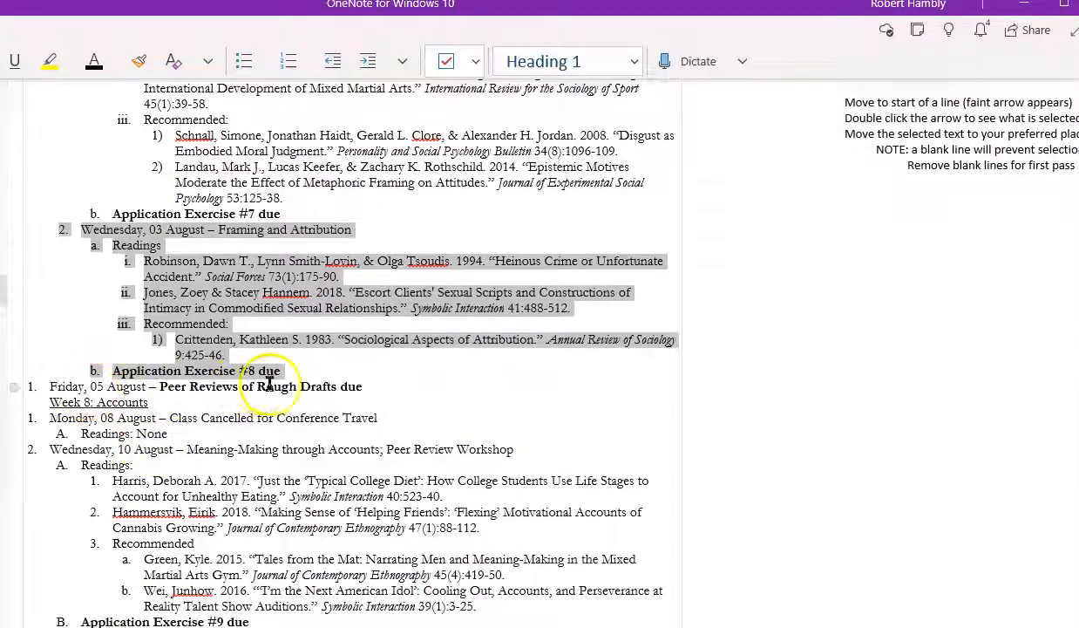
{"action": "left_click_drag", "start_coordinate": [14, 390], "coordinate": [39, 386]}
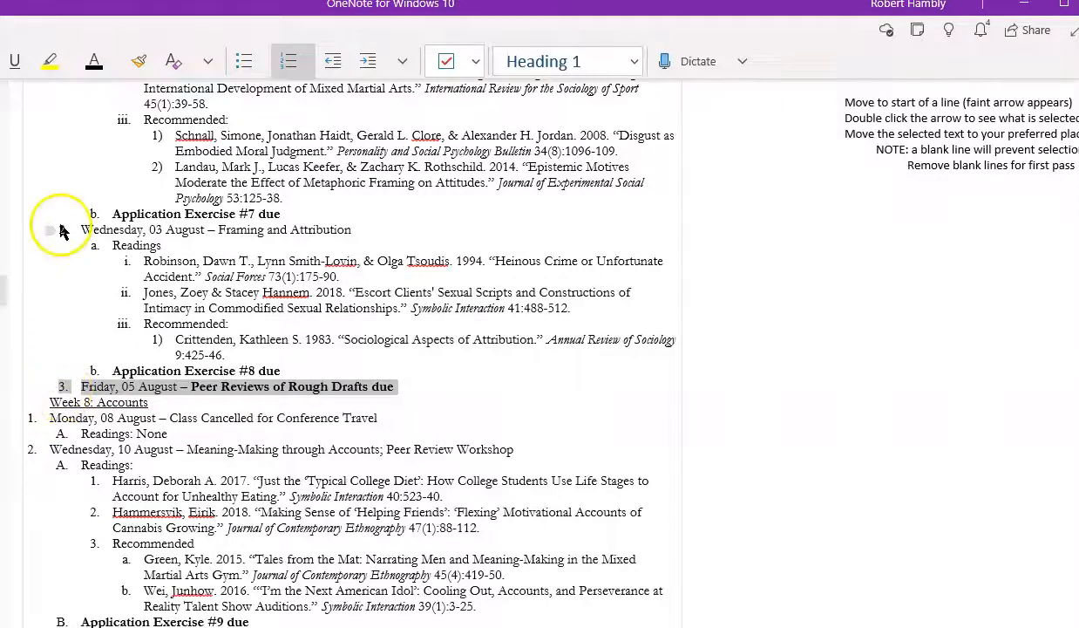
- Bold the "Week 8: Accounts" heading and indent its Monday, 08 August and Wednesday, 10 August entries one level beneath it
{"action": "left_click", "coordinate": [16, 398]}
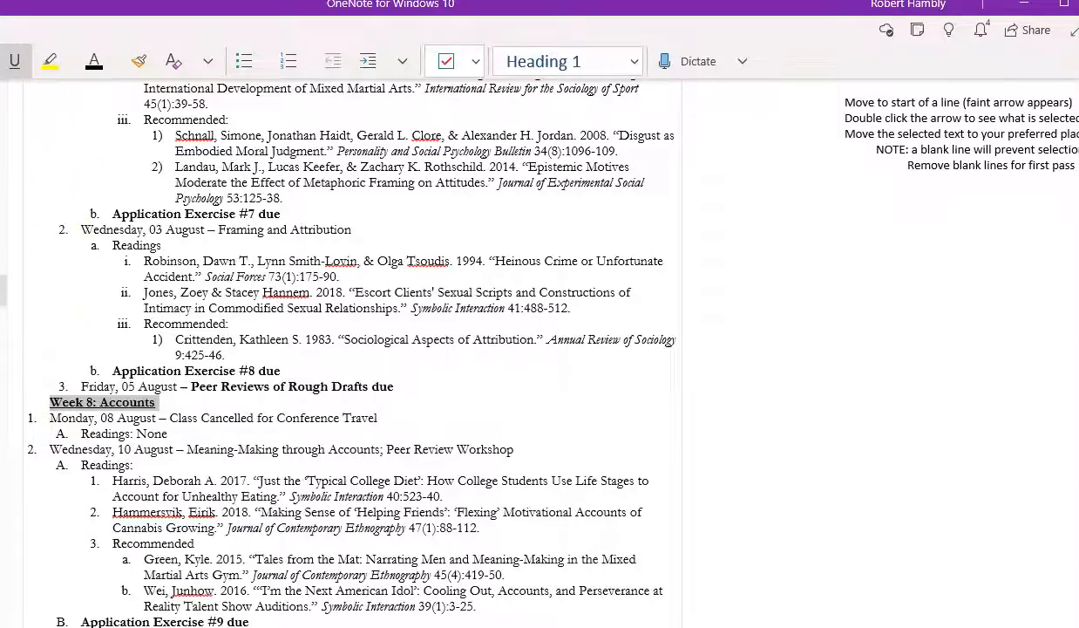
{"action": "left_click", "coordinate": [14, 418]}
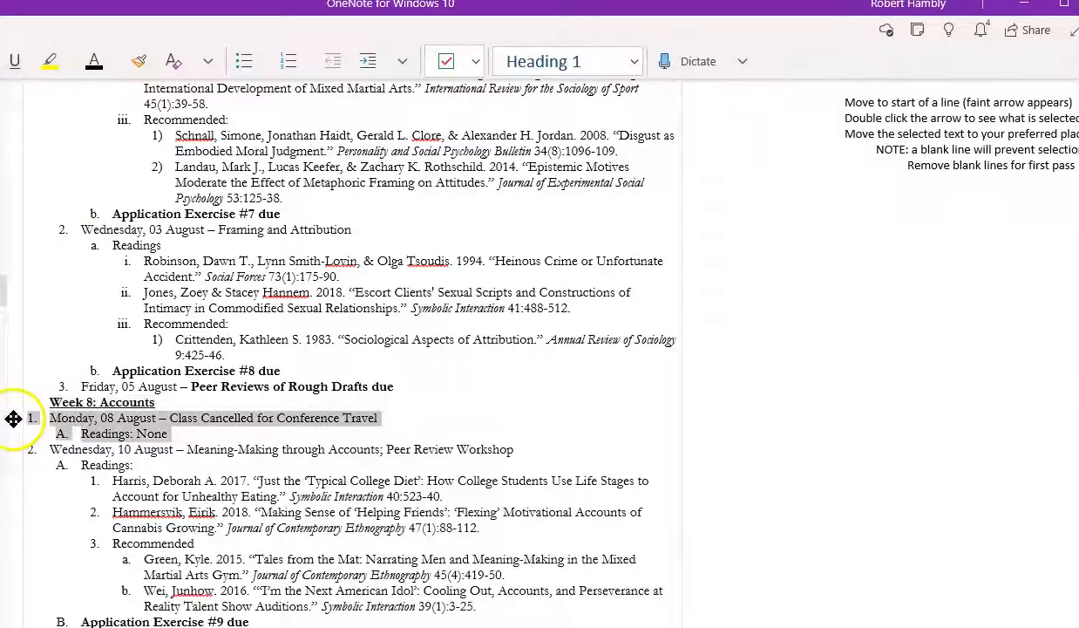
{"action": "left_click_drag", "start_coordinate": [25, 427], "coordinate": [54, 424]}
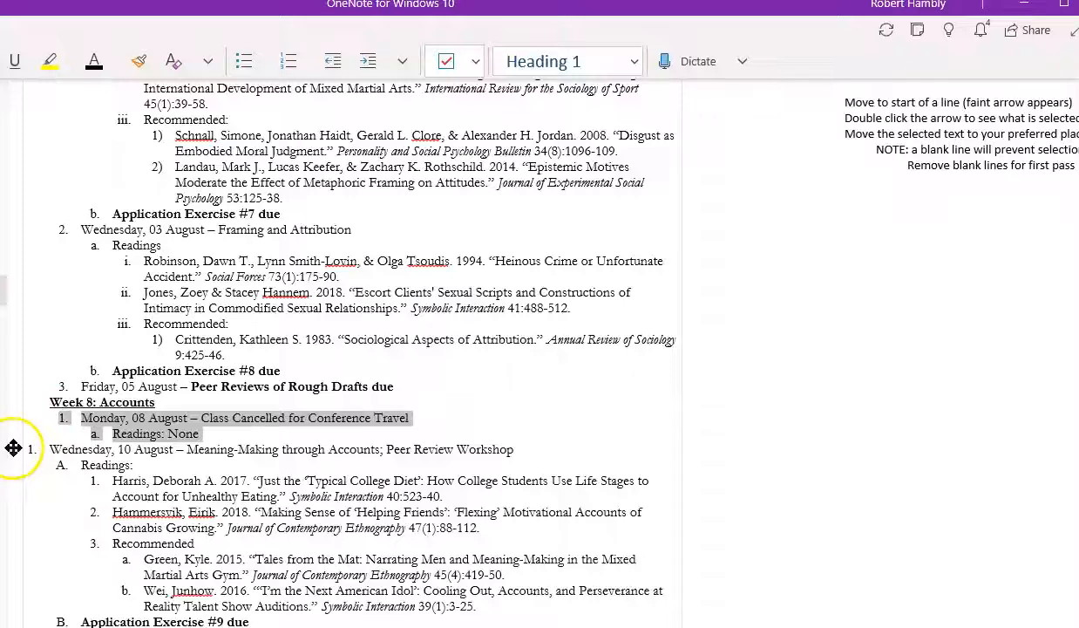
{"action": "left_click", "coordinate": [13, 448]}
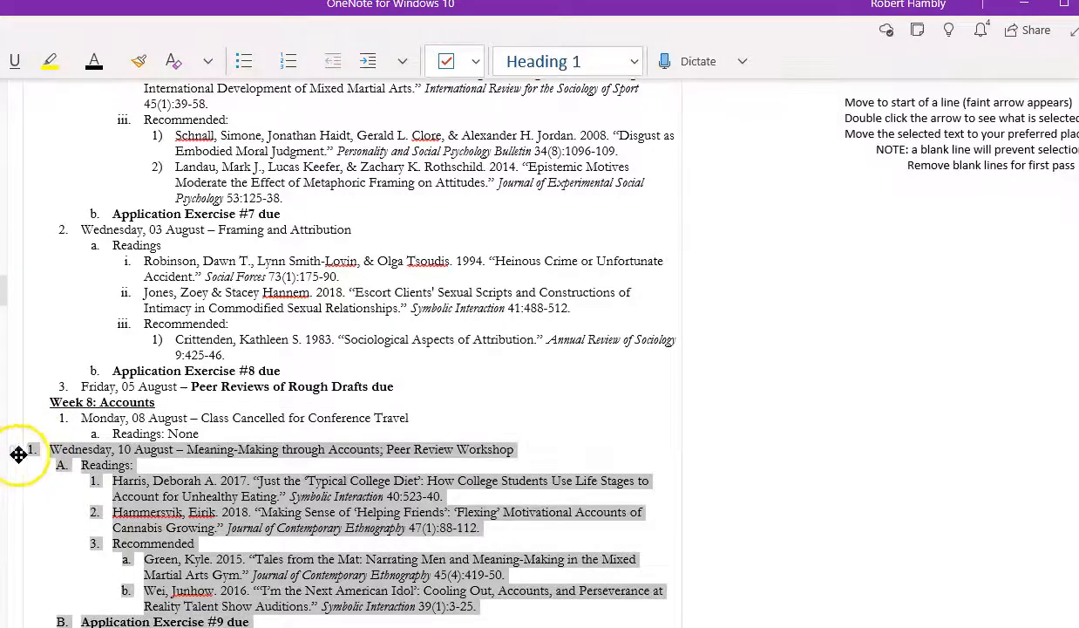
{"action": "left_click_drag", "start_coordinate": [19, 454], "coordinate": [58, 452]}
- Promote the "Application Exercise #9 due" line one level so it aligns with the dated Week 8 entries
{"action": "scroll", "coordinate": [309, 457], "scroll_direction": "down", "scroll_amount": 3}
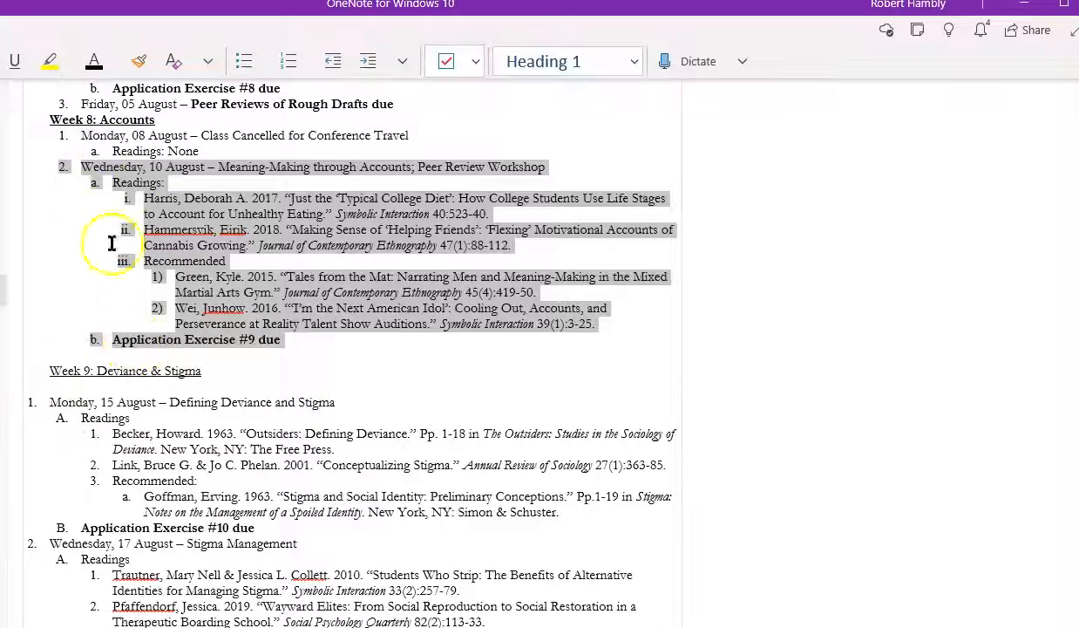
{"action": "left_click", "coordinate": [225, 346]}
{"action": "left_click", "coordinate": [78, 339]}
{"action": "left_click_drag", "start_coordinate": [78, 339], "coordinate": [66, 340]}
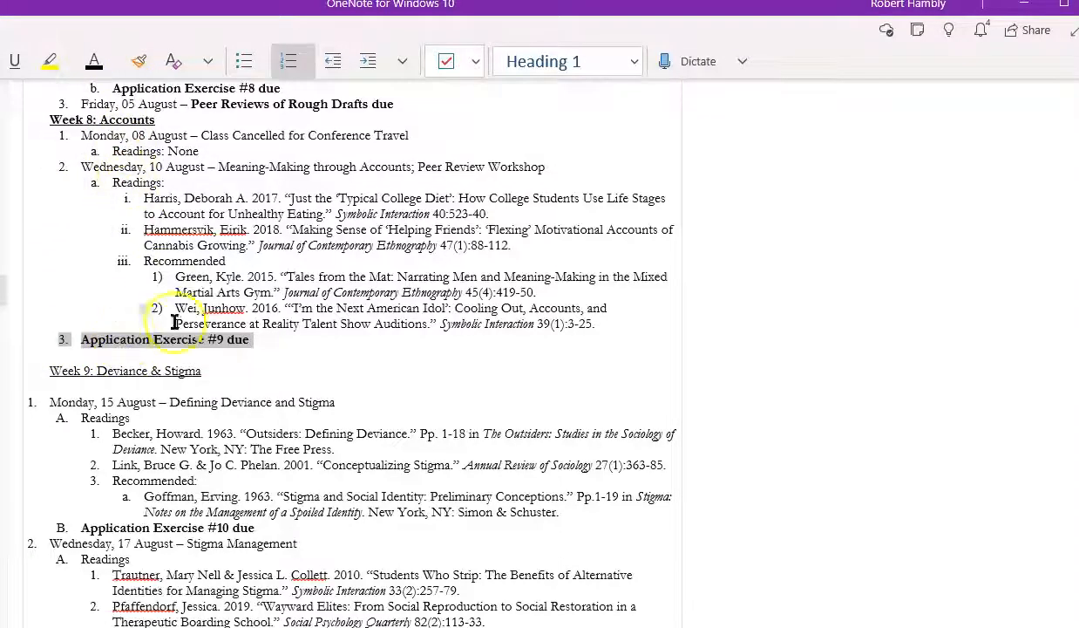
- Delete the blank line below the "Week 9: Deviance & Stigma" heading and make the heading bold
{"action": "left_click", "coordinate": [16, 373]}
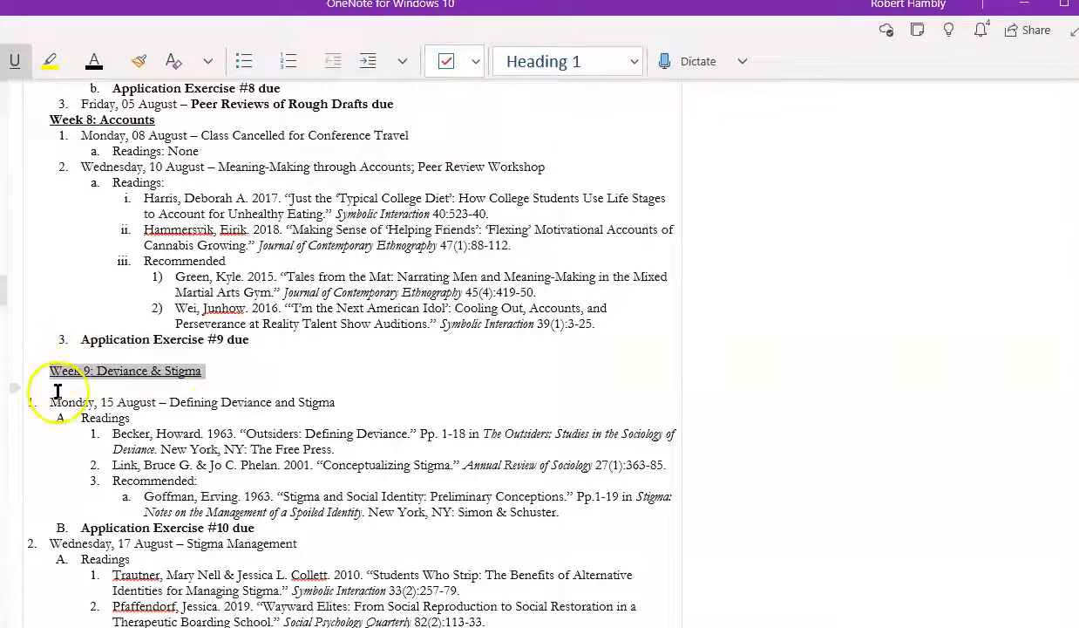
{"action": "left_click", "coordinate": [53, 385]}
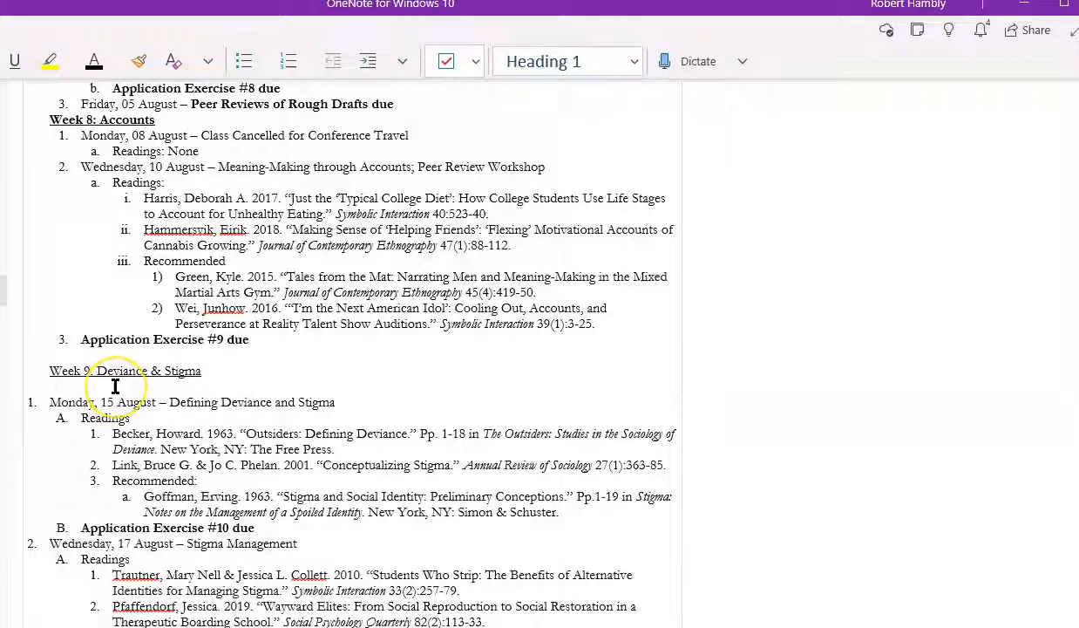
{"action": "key", "text": "Delete"}
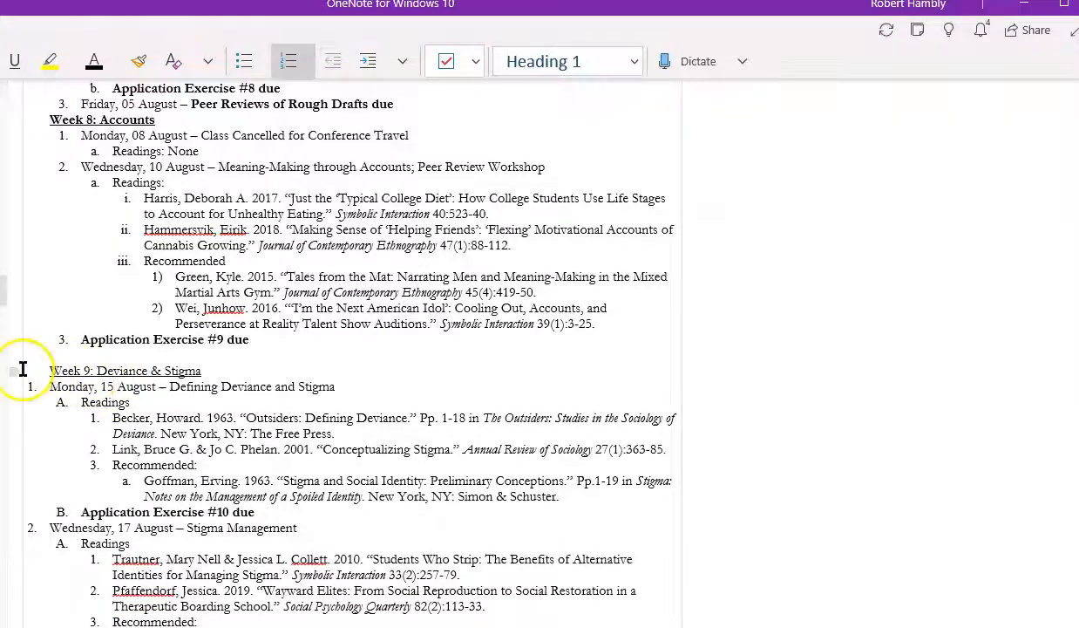
{"action": "left_click", "coordinate": [13, 375]}
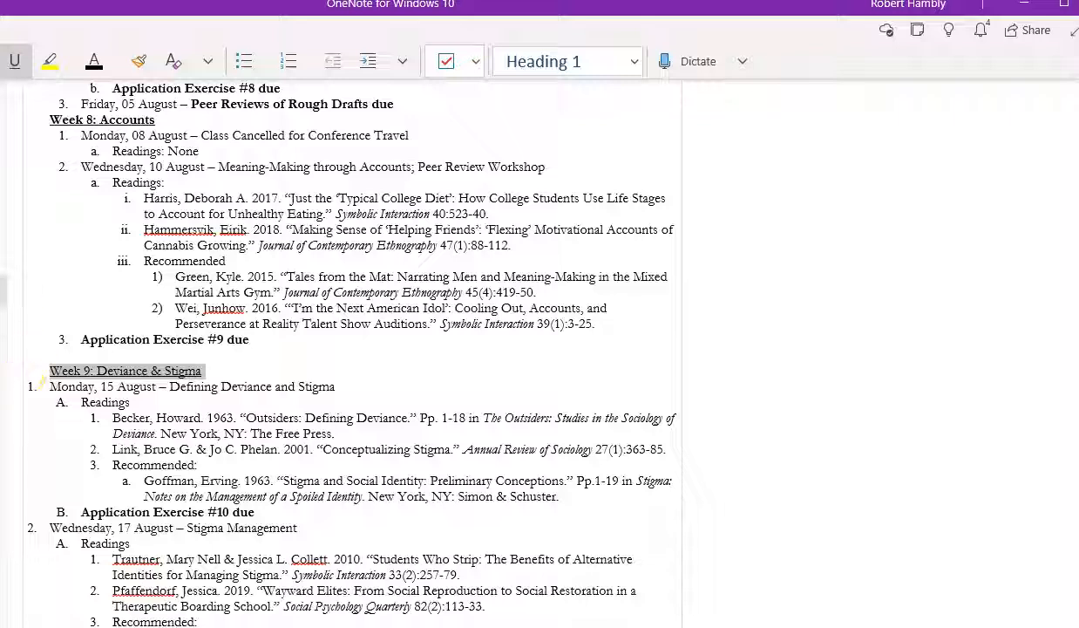
{"action": "key", "text": "ctrl+b"}
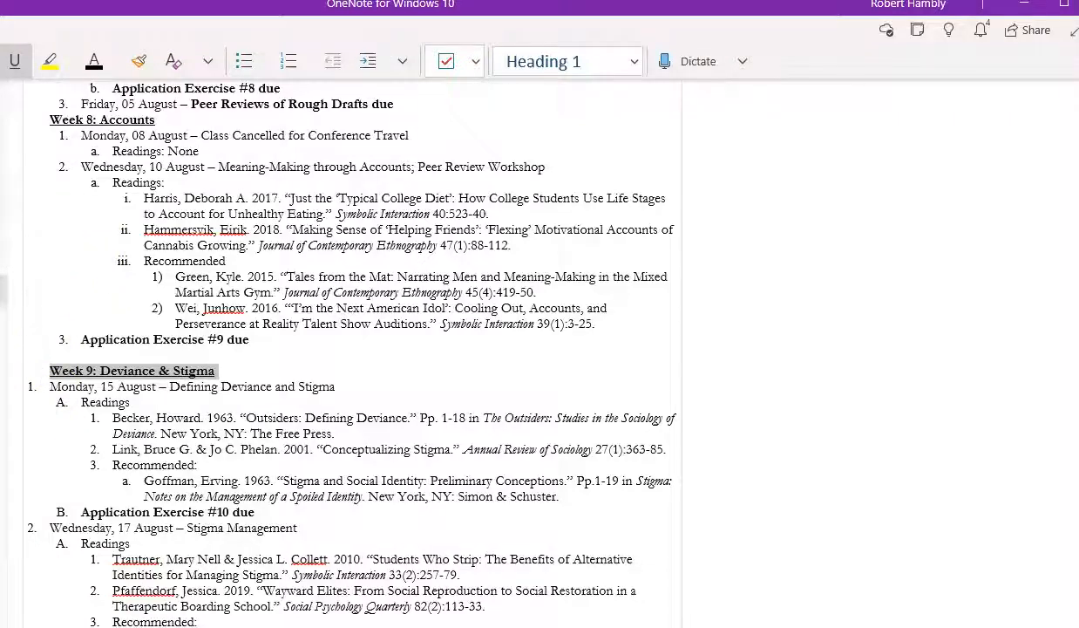
- Indent the Monday, 15 August, Wednesday, 17 August and Friday, 19 August entries one level under Week 9, with their sub-items
{"action": "left_click", "coordinate": [15, 388]}
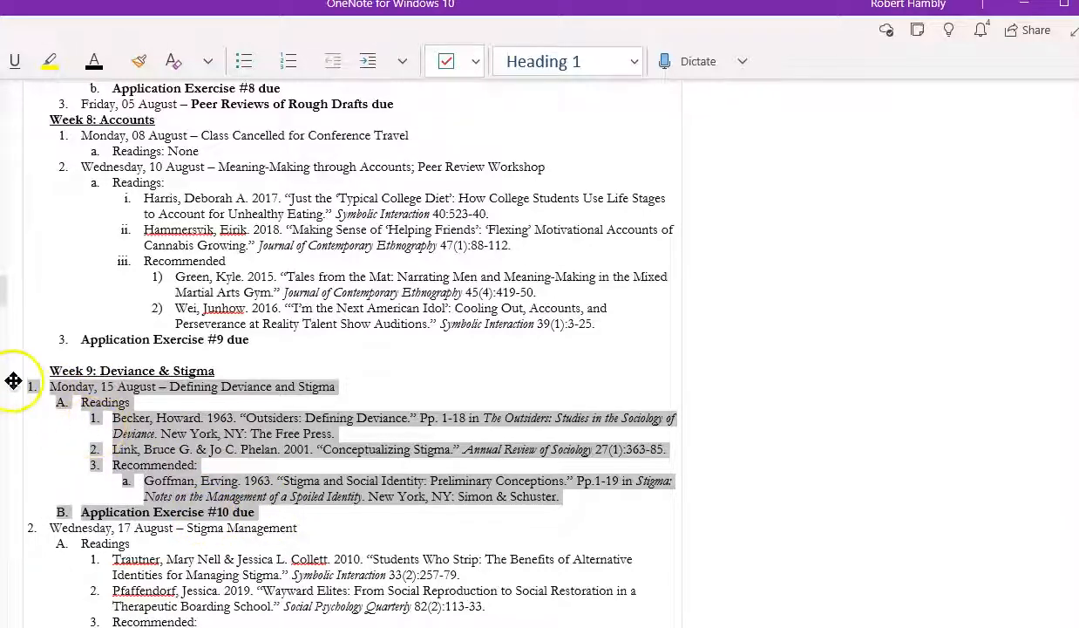
{"action": "left_click_drag", "start_coordinate": [16, 387], "coordinate": [111, 556]}
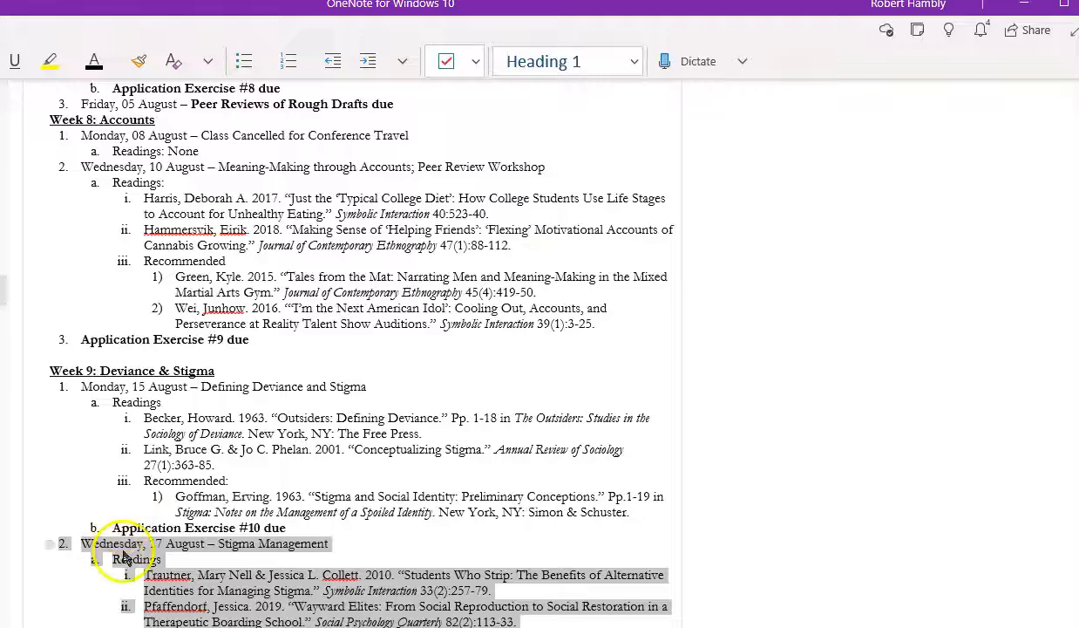
{"action": "scroll", "coordinate": [81, 553], "scroll_direction": "down", "scroll_amount": 5}
{"action": "scroll", "coordinate": [82, 553], "scroll_direction": "up", "scroll_amount": 3}
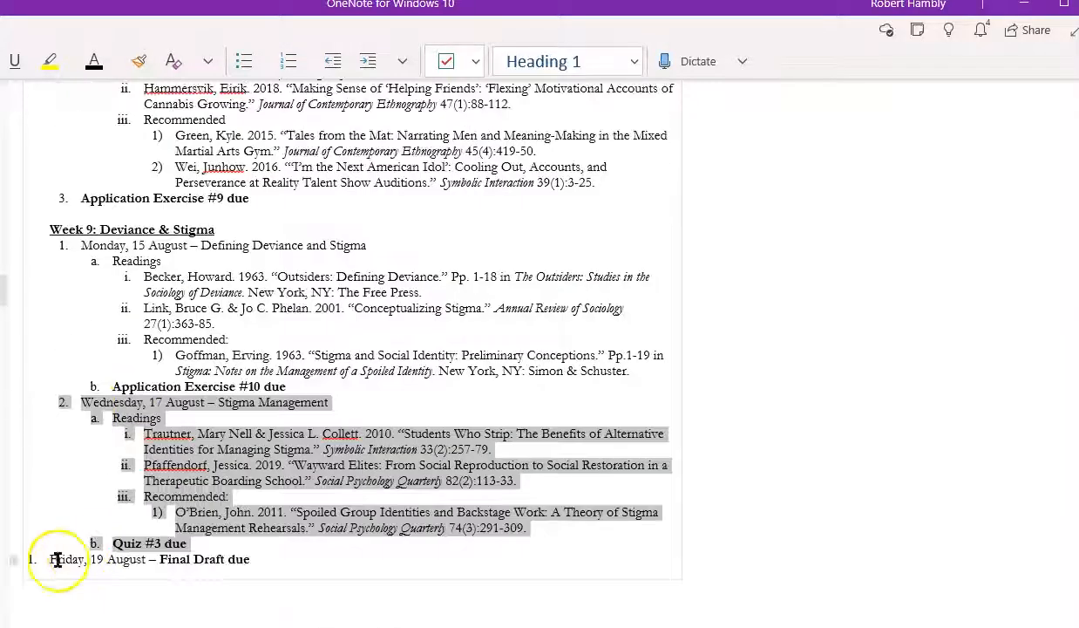
{"action": "left_click_drag", "start_coordinate": [14, 560], "coordinate": [50, 560]}
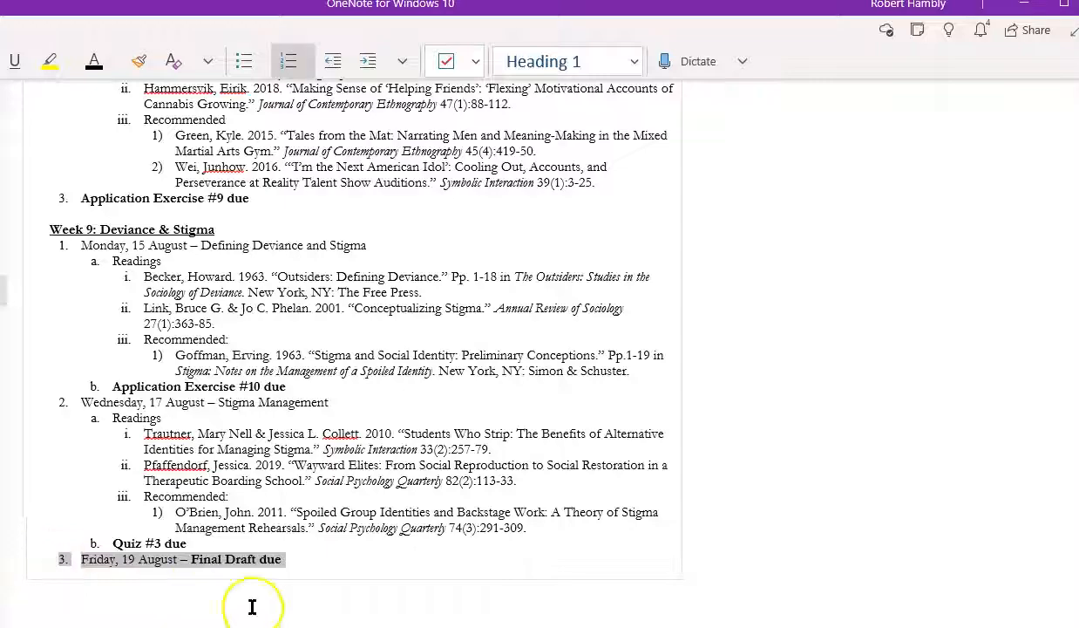
- Review the restructured schedule and the SOLUTION notes on consistent formatting, page and section breaks, and the OneNote Outliner Tricks
{"action": "scroll", "coordinate": [407, 493], "scroll_direction": "up", "scroll_amount": 10}
{"action": "scroll", "coordinate": [407, 494], "scroll_direction": "up", "scroll_amount": 5}
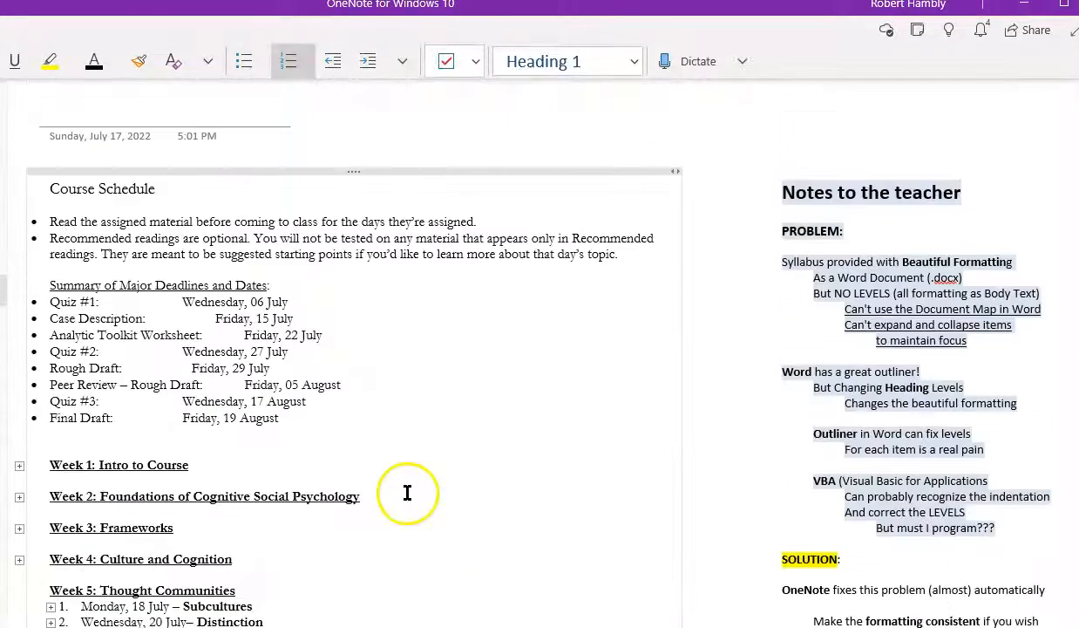
{"action": "scroll", "coordinate": [406, 493], "scroll_direction": "down", "scroll_amount": 5}
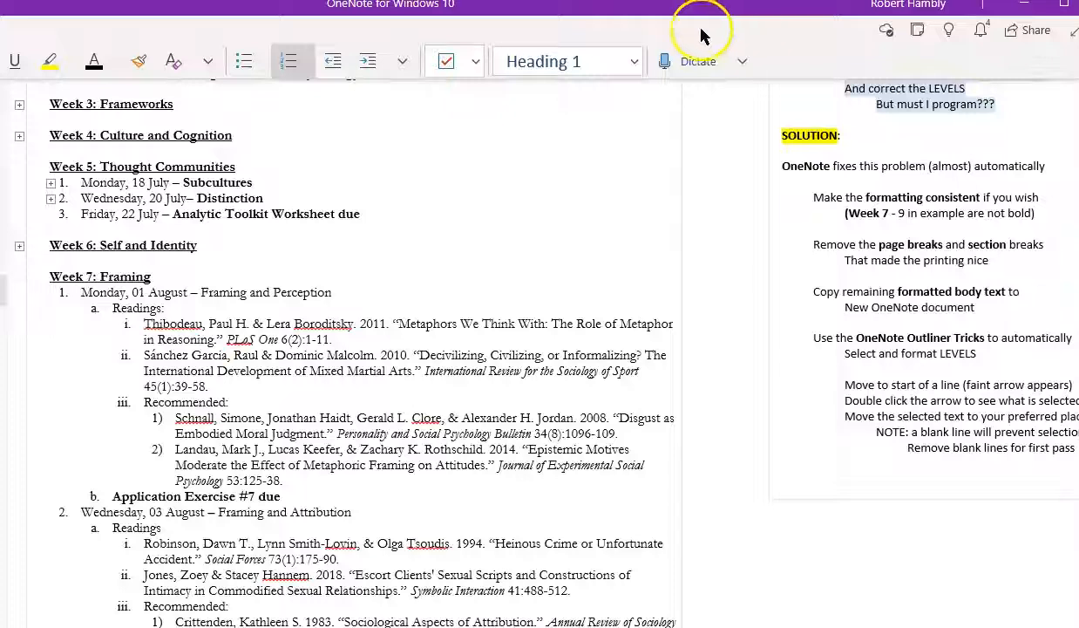
{"action": "left_click_drag", "start_coordinate": [685, 19], "coordinate": [472, 24]}
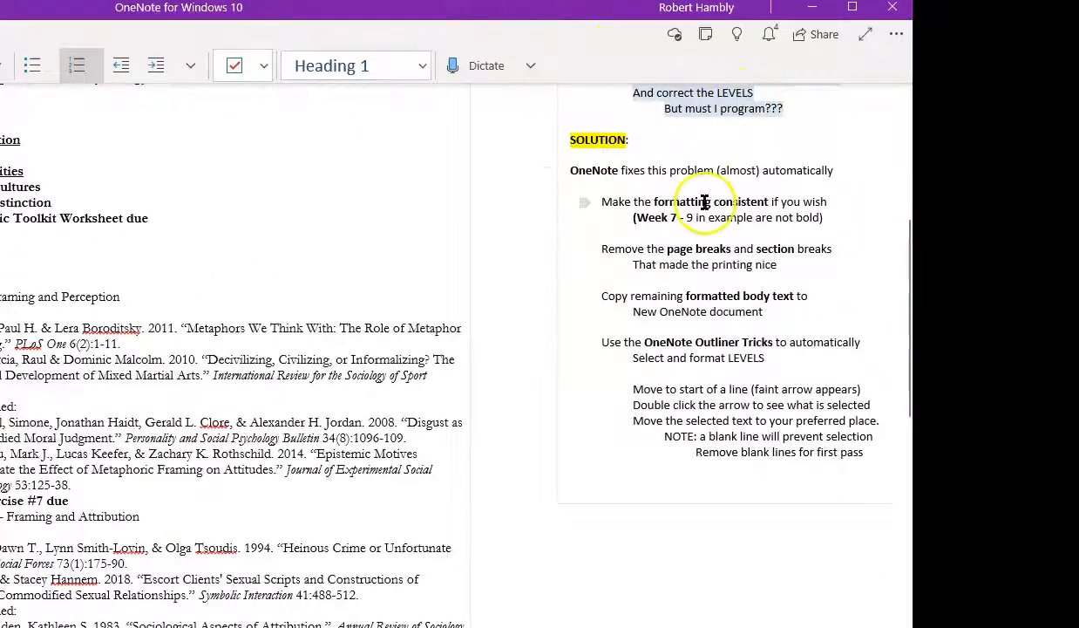
{"action": "left_click_drag", "start_coordinate": [635, 219], "coordinate": [677, 218]}
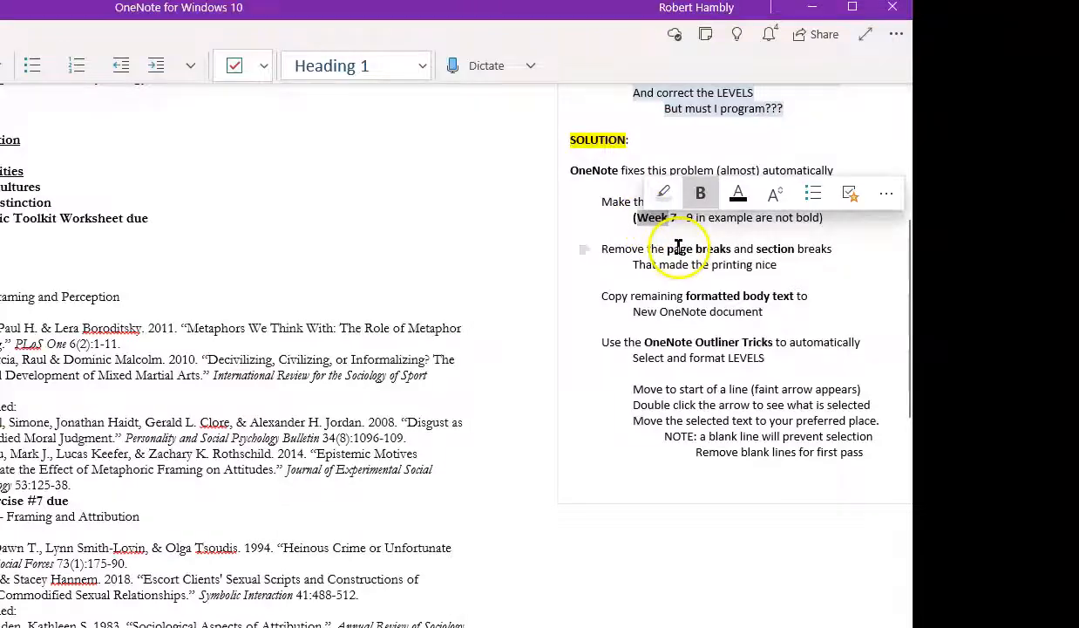
{"action": "left_click", "coordinate": [720, 248]}
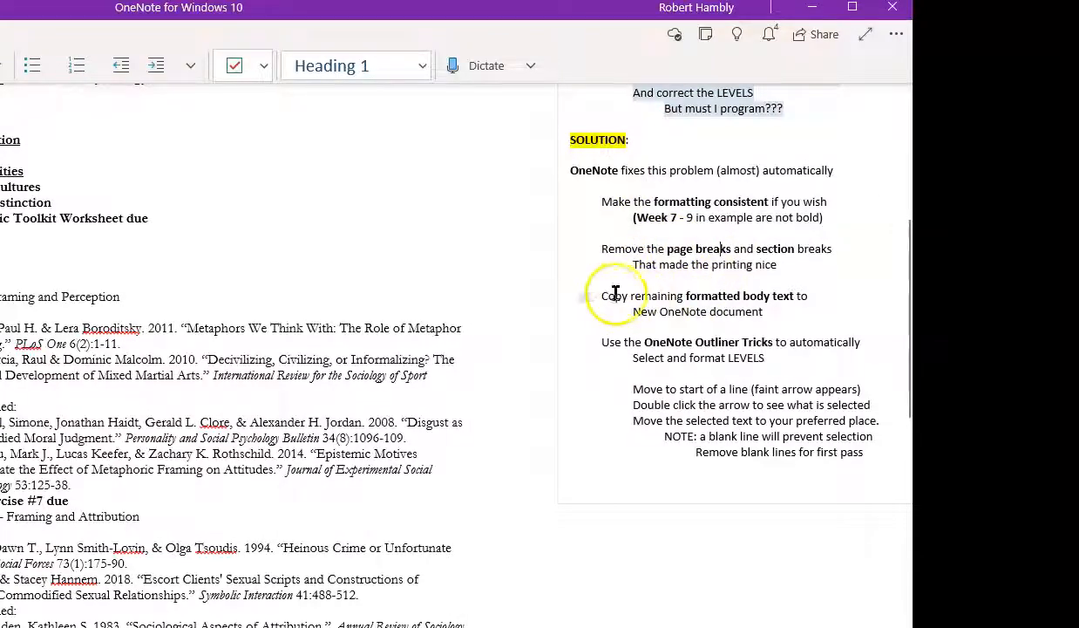
{"action": "mouse_move", "coordinate": [634, 359]}
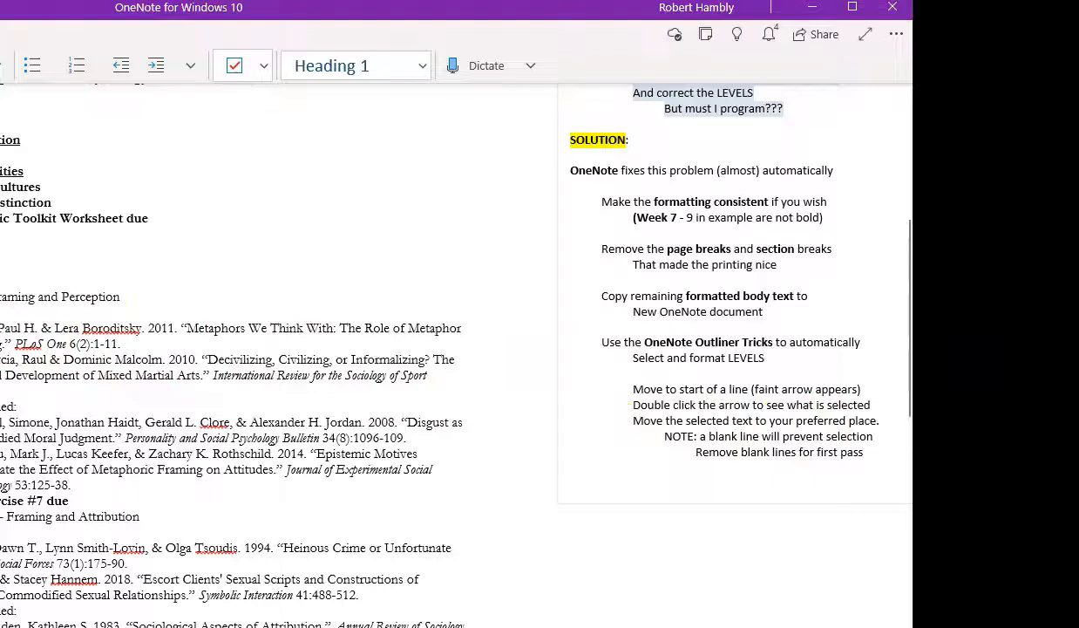
- Collapse the Week 7, Week 8, Week 9 and Week 5 outline levels so only their headings show
{"action": "double_click", "coordinate": [2, 297]}
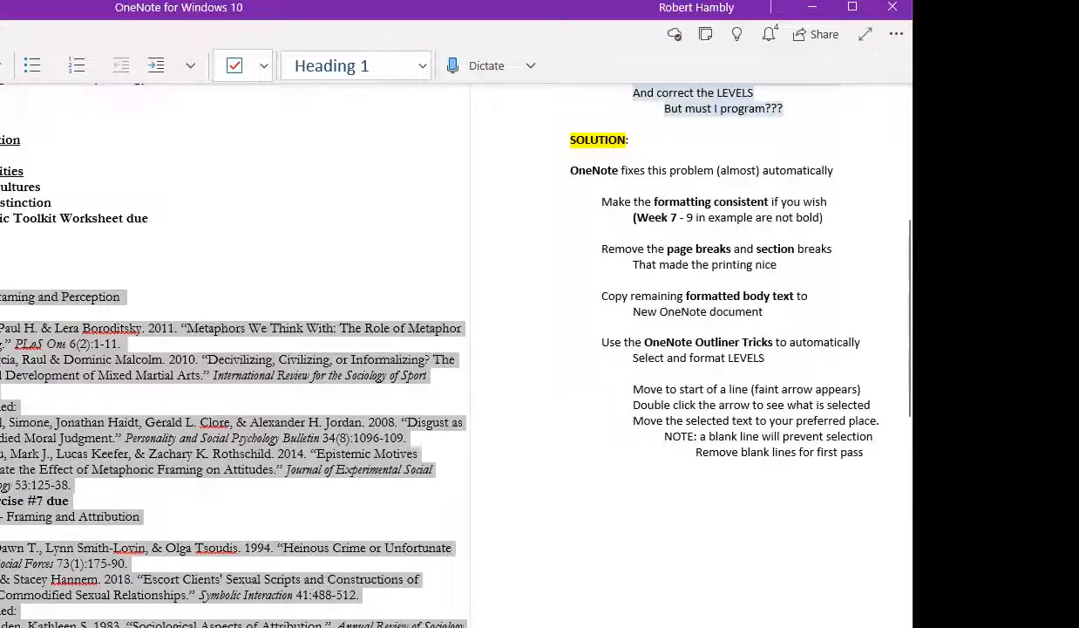
{"action": "key", "text": "ctrl+x"}
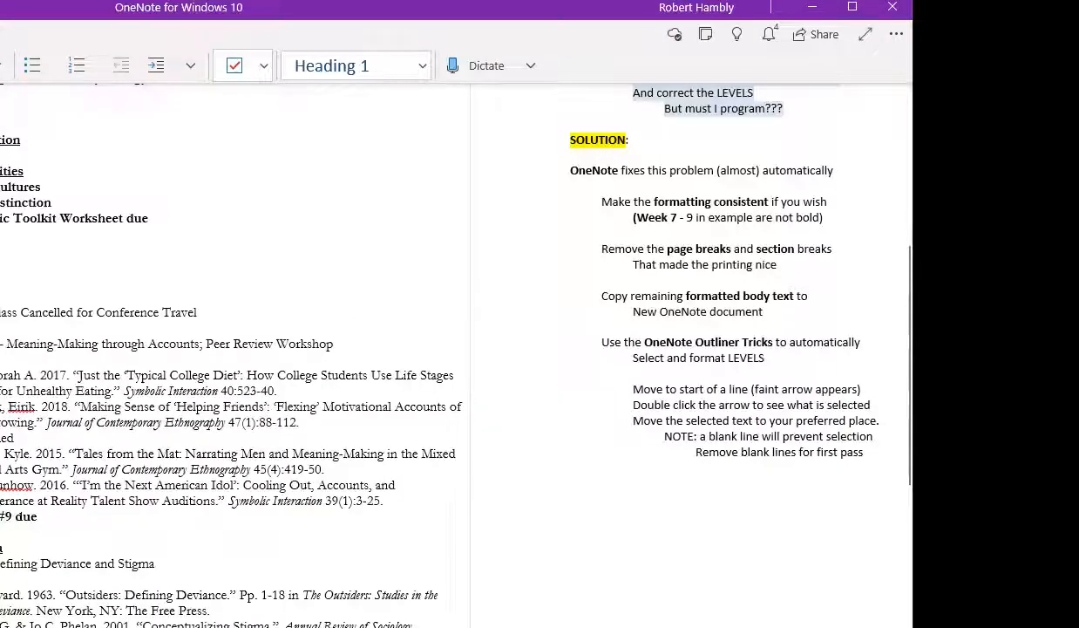
{"action": "double_click", "coordinate": [1, 312]}
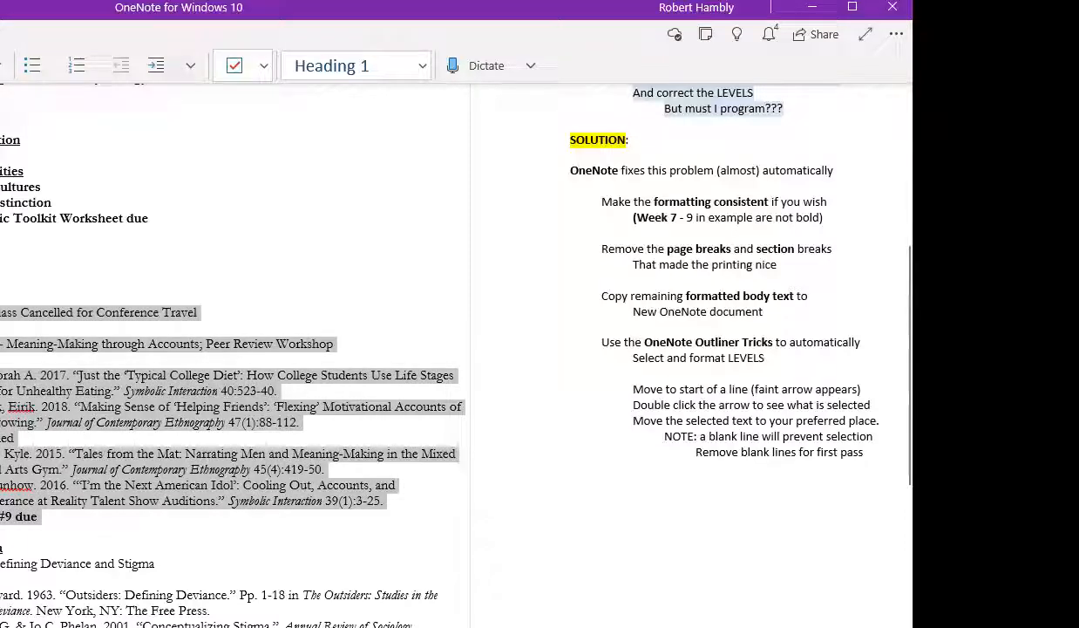
{"action": "key", "text": "ctrl+x"}
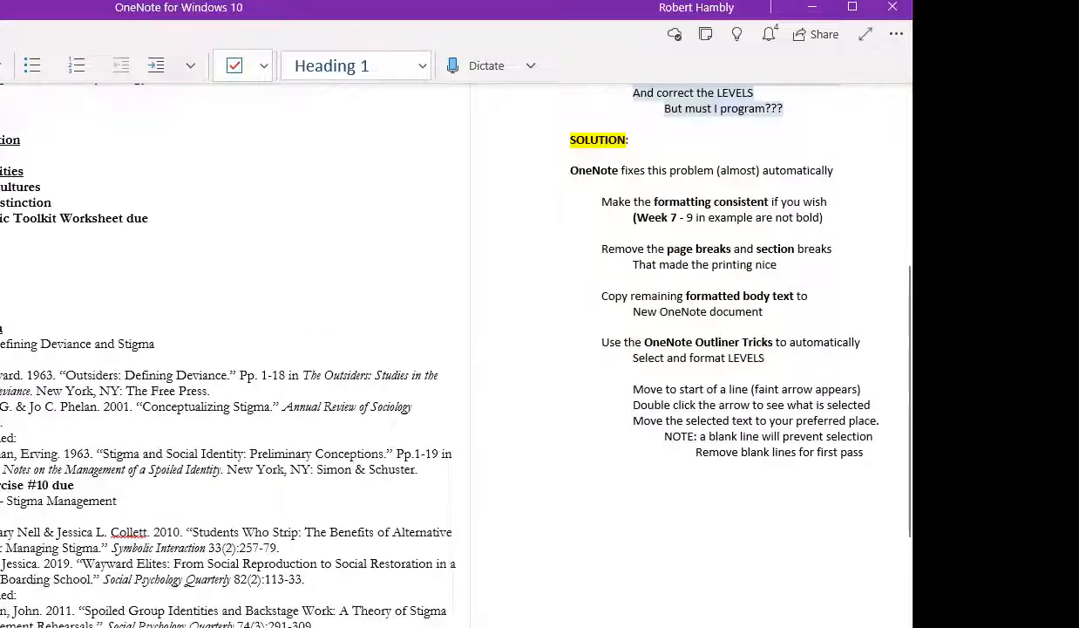
{"action": "left_click", "coordinate": [0, 329]}
{"action": "key", "text": "Delete"}
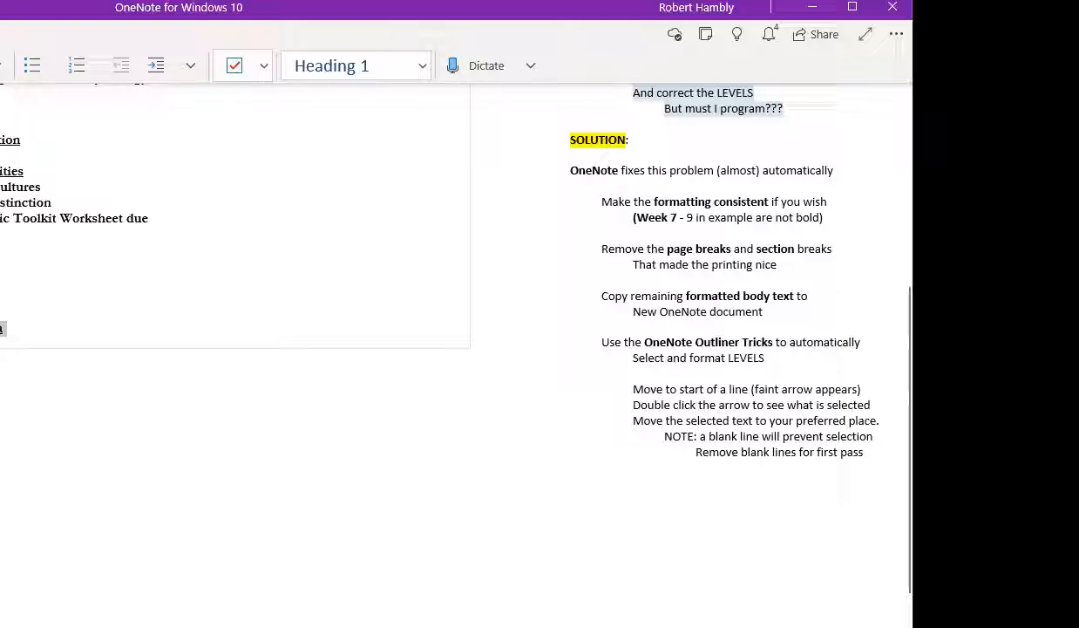
{"action": "double_click", "coordinate": [0, 171]}
{"action": "scroll", "coordinate": [95, 282], "scroll_direction": "up", "scroll_amount": 3}
{"action": "scroll", "coordinate": [96, 282], "scroll_direction": "up", "scroll_amount": 3}
{"action": "scroll", "coordinate": [101, 289], "scroll_direction": "down", "scroll_amount": 5}
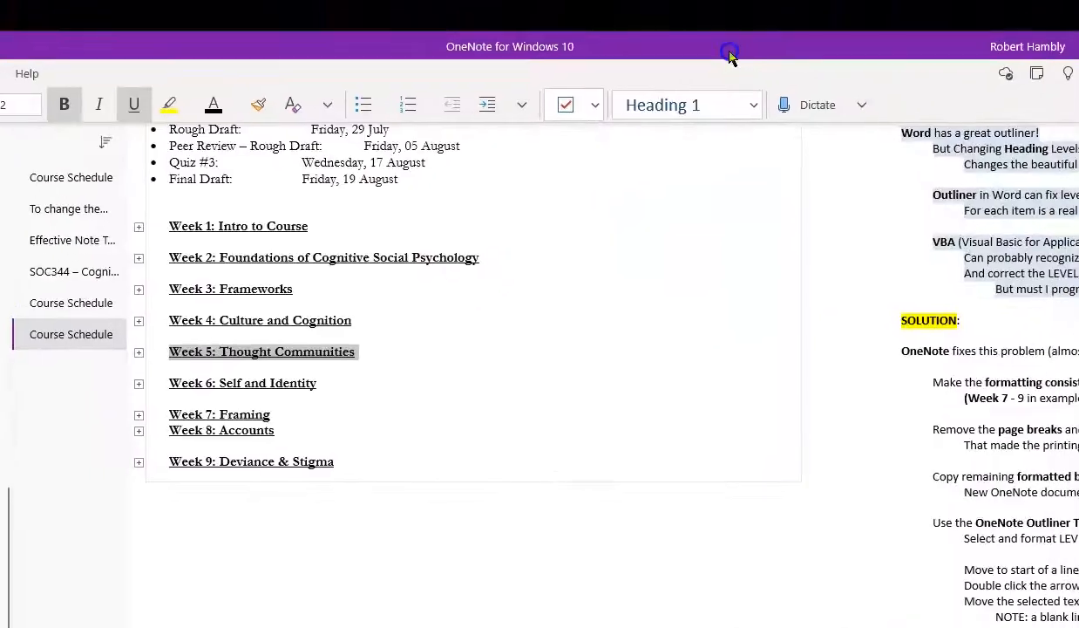
- Expand and re-collapse Week 7: Framing, and expand Week 3: Frameworks to show its dated entries
{"action": "double_click", "coordinate": [139, 416]}
{"action": "double_click", "coordinate": [140, 417]}
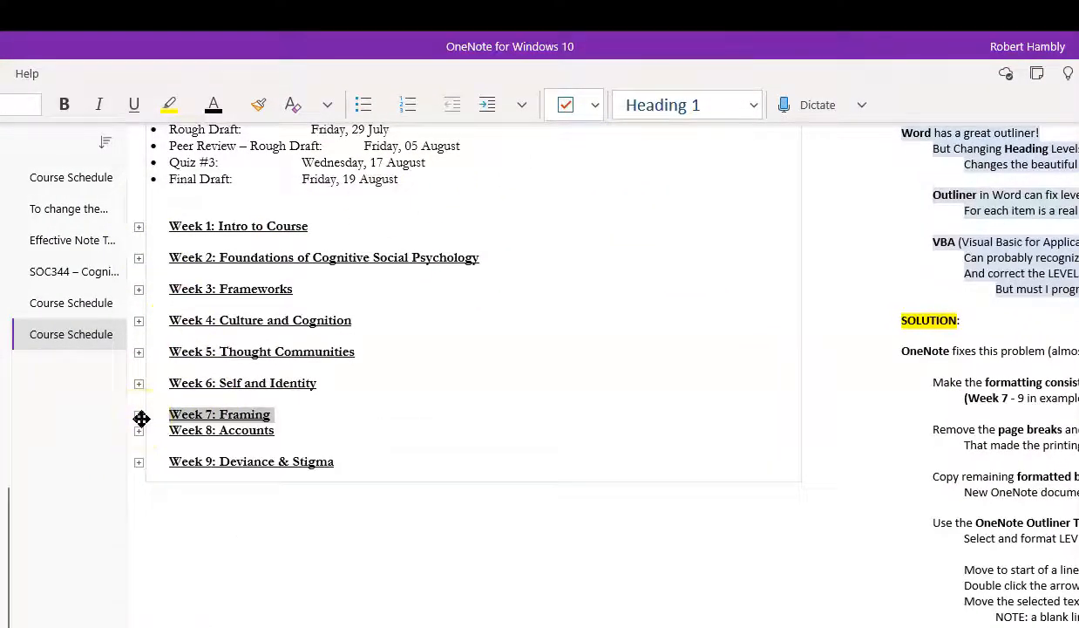
{"action": "double_click", "coordinate": [138, 289]}
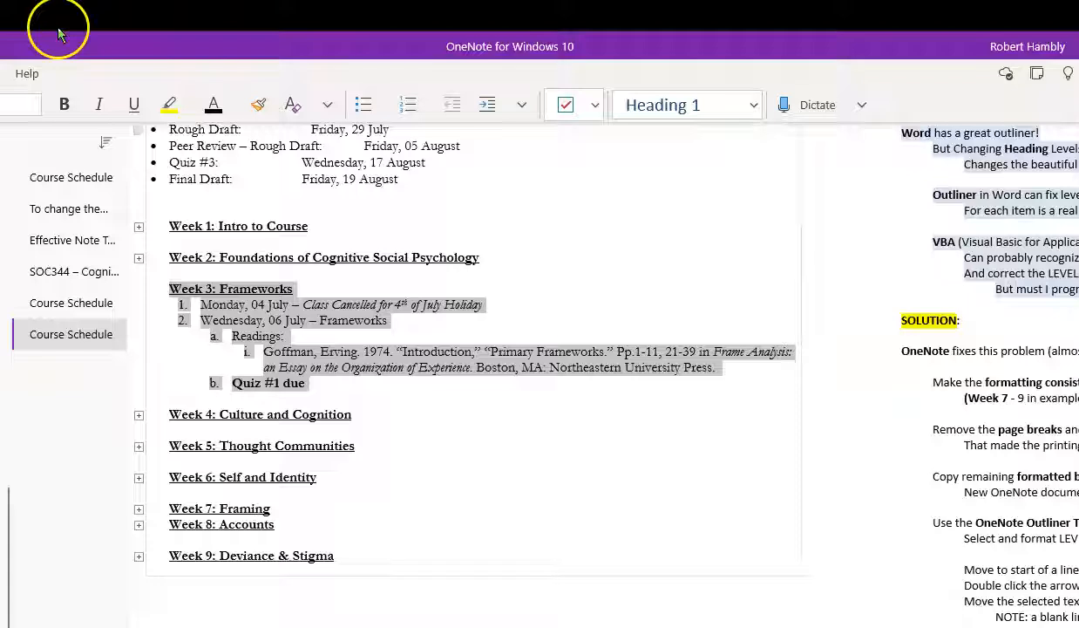
{"action": "key", "text": "Escape"}
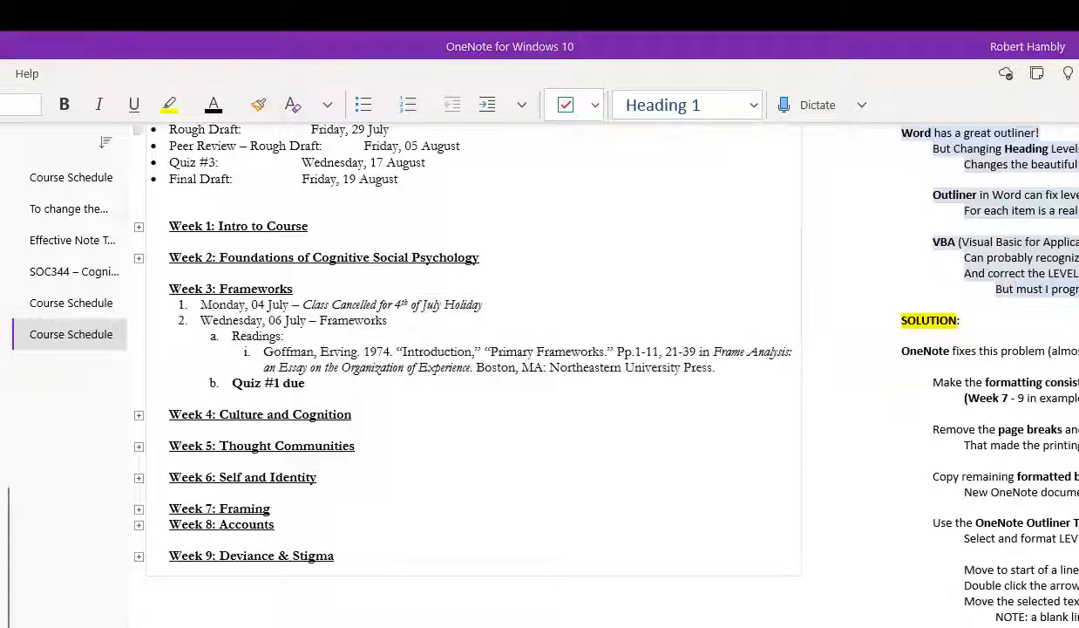